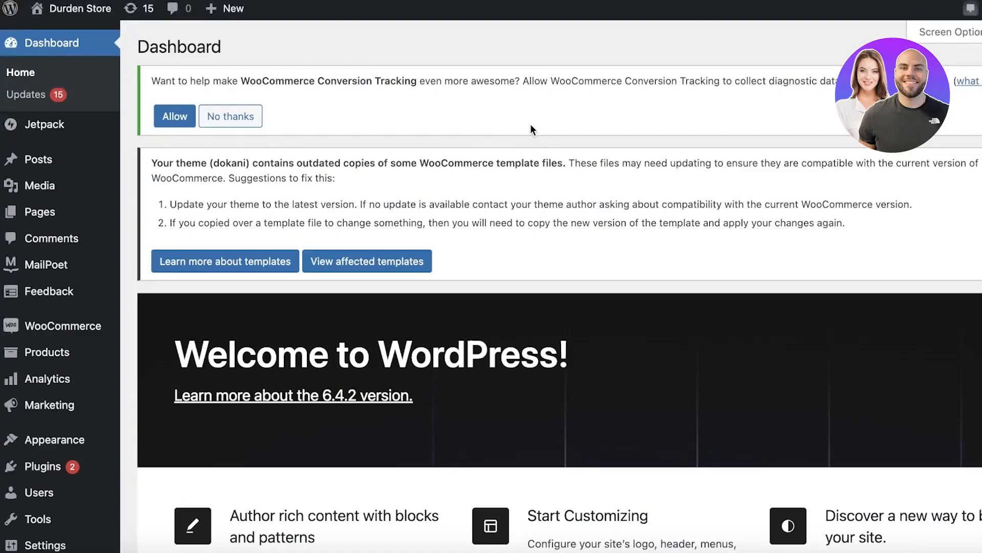
Go to the page for adding new plugins and search the directory for "ultimate member"
{"action": "mouse_move", "coordinate": [18, 459]}
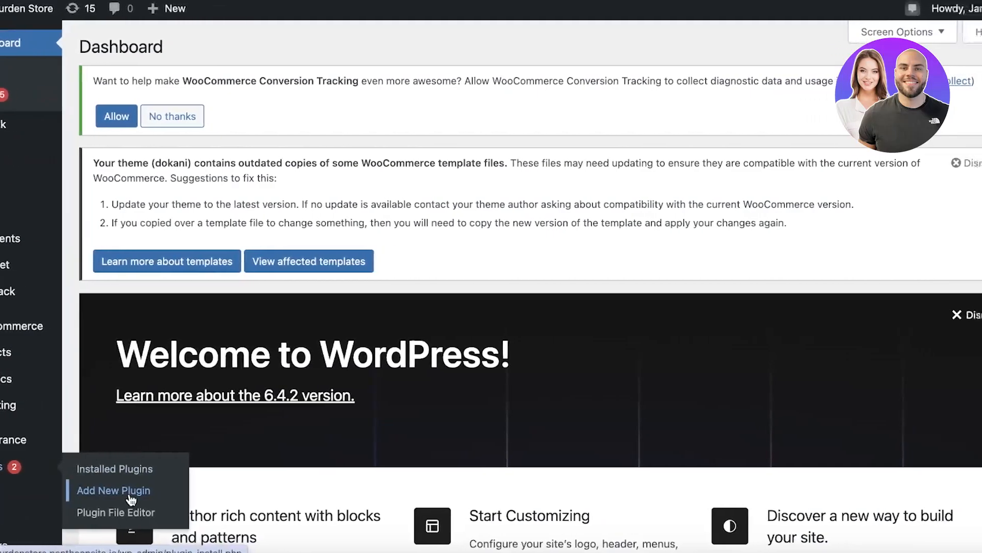
{"action": "left_click", "coordinate": [131, 496]}
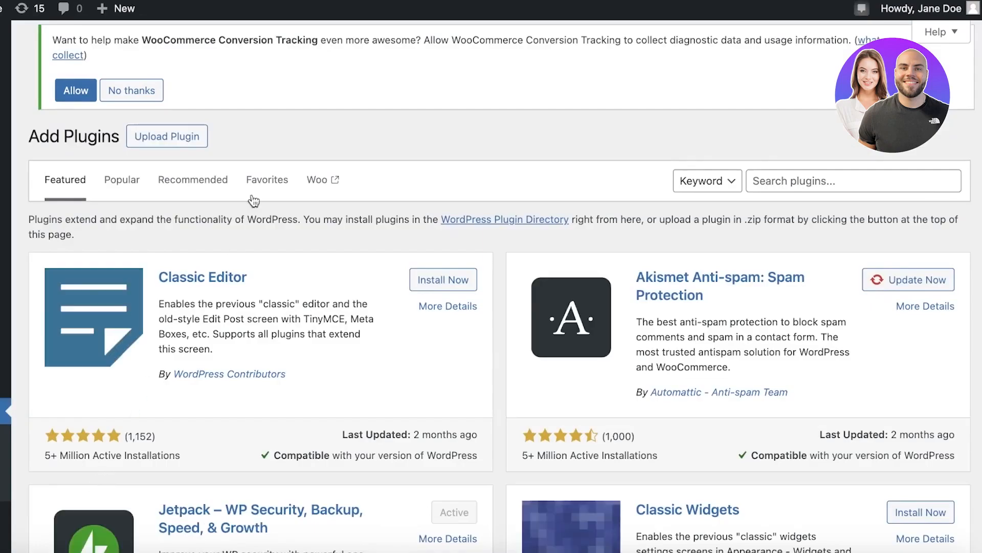
{"action": "left_click", "coordinate": [758, 185]}
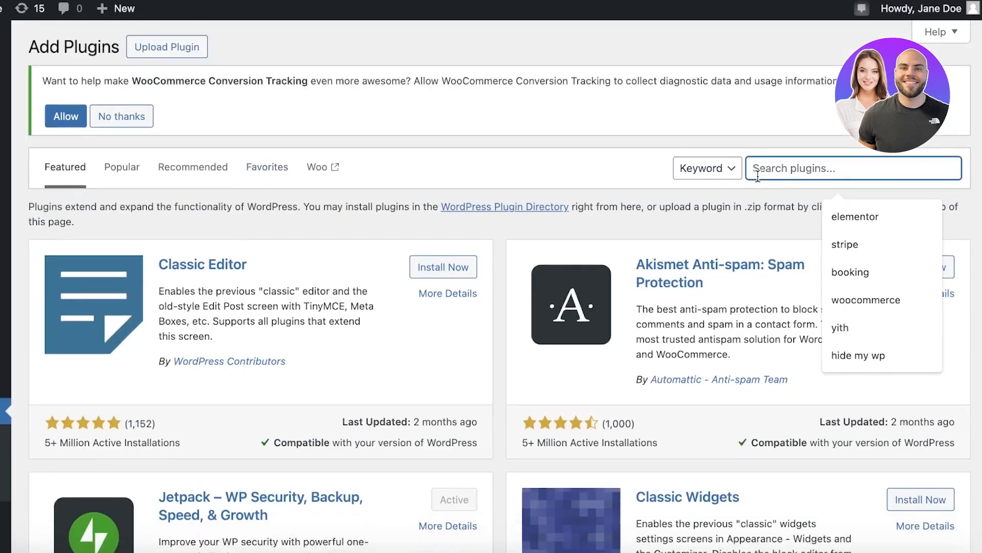
{"action": "type", "text": "ultim"}
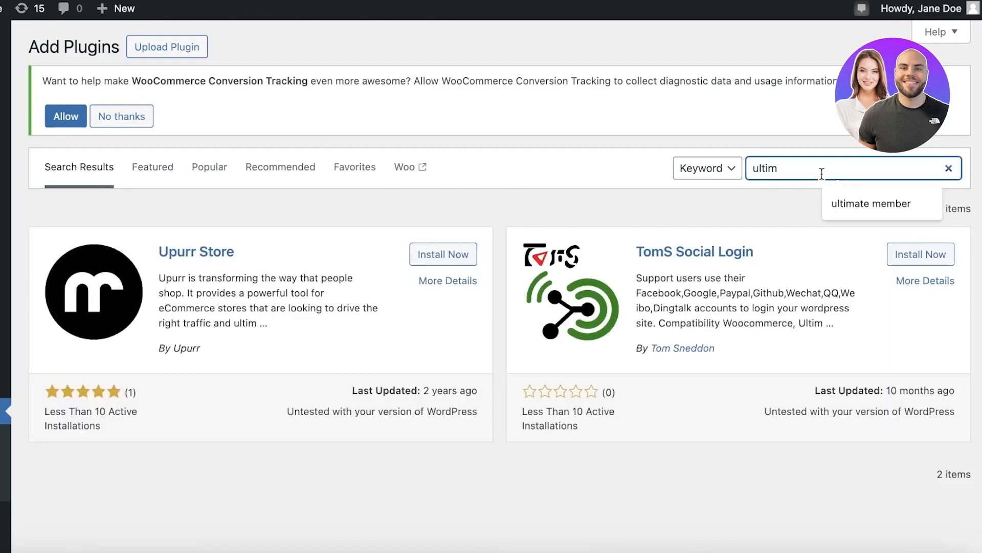
{"action": "left_click", "coordinate": [832, 202]}
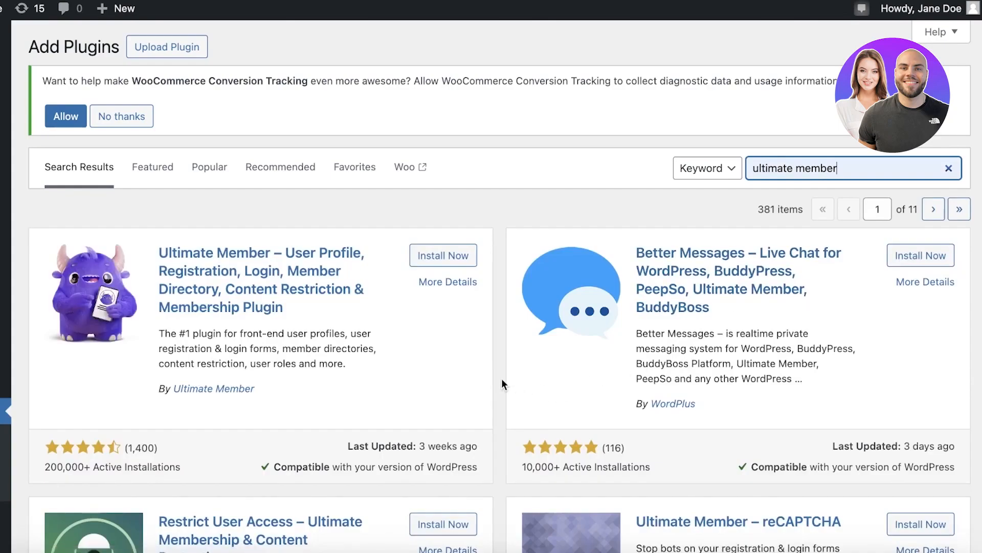
{"action": "scroll", "coordinate": [502, 379], "scroll_direction": "down", "scroll_amount": 10}
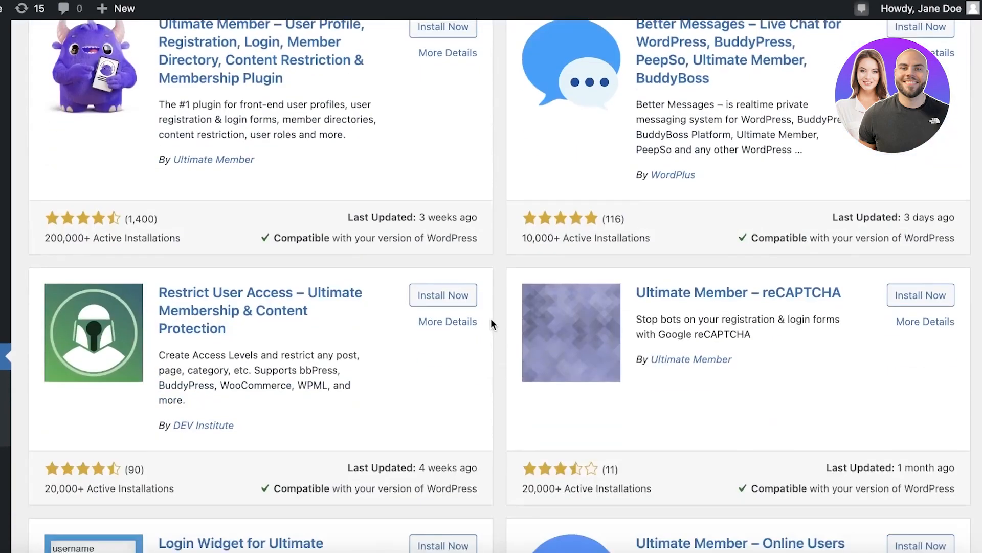
{"action": "scroll", "coordinate": [430, 233], "scroll_direction": "up", "scroll_amount": 10}
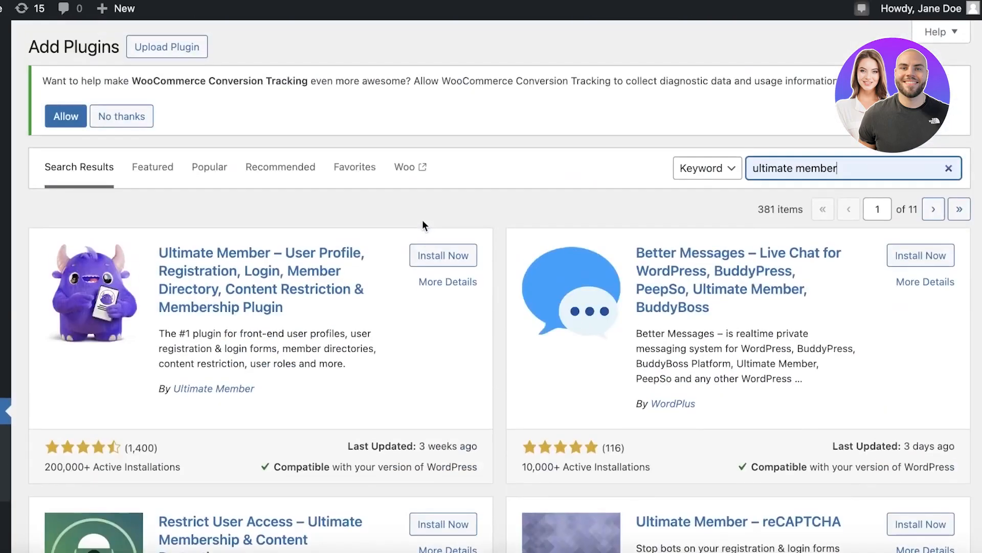
Replace the plugin search term with "membership"
{"action": "triple_click", "coordinate": [868, 173]}
{"action": "type", "text": "membw"}
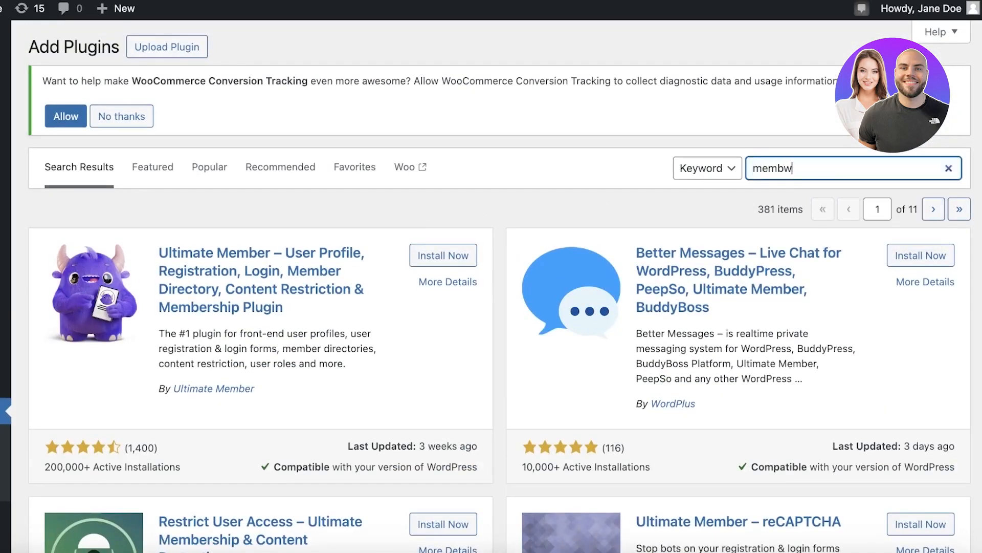
{"action": "key", "text": "BackSpace"}
{"action": "type", "text": "ership"}
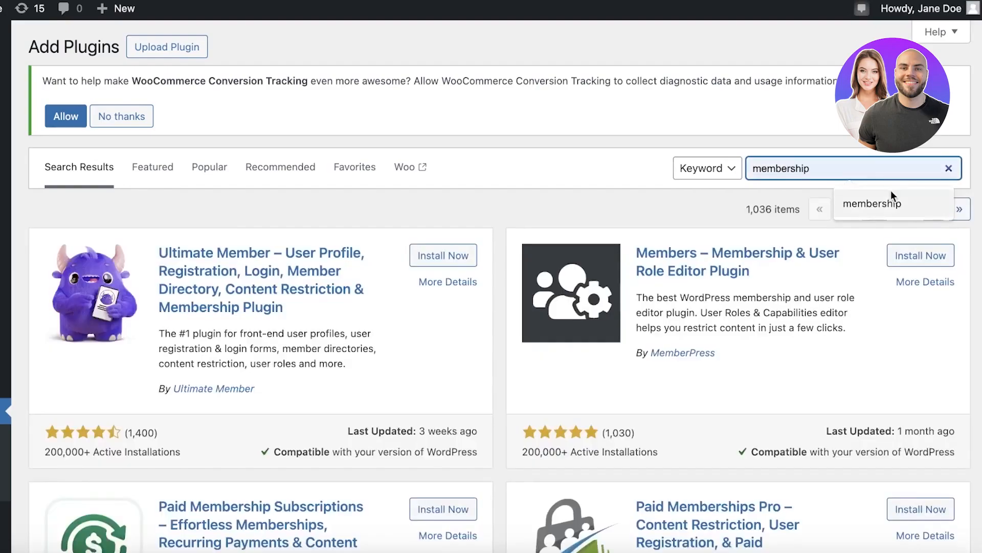
{"action": "left_click", "coordinate": [891, 191]}
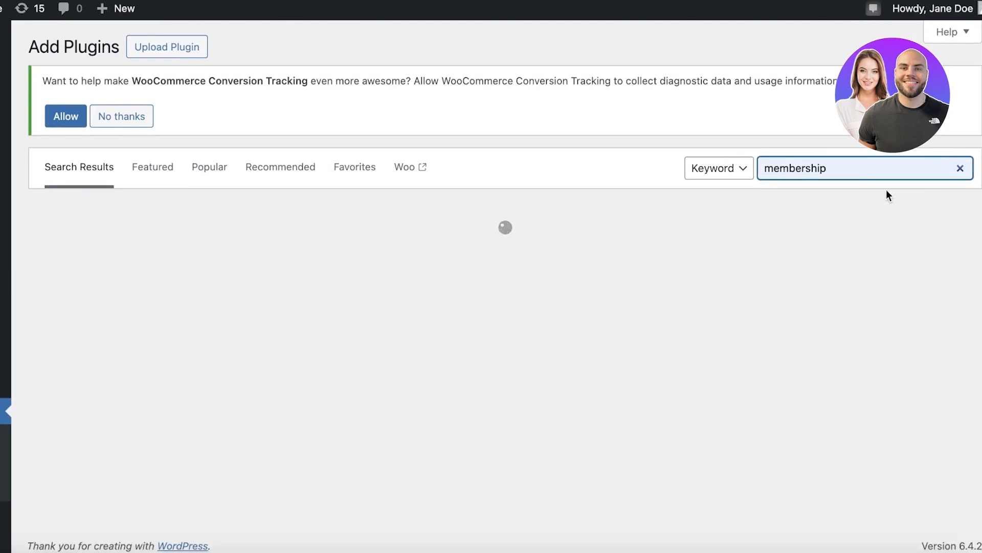
Look through the membership plugins in the results and briefly open the Ultimate Member plugin's details
{"action": "scroll", "coordinate": [526, 221], "scroll_direction": "down", "scroll_amount": 2}
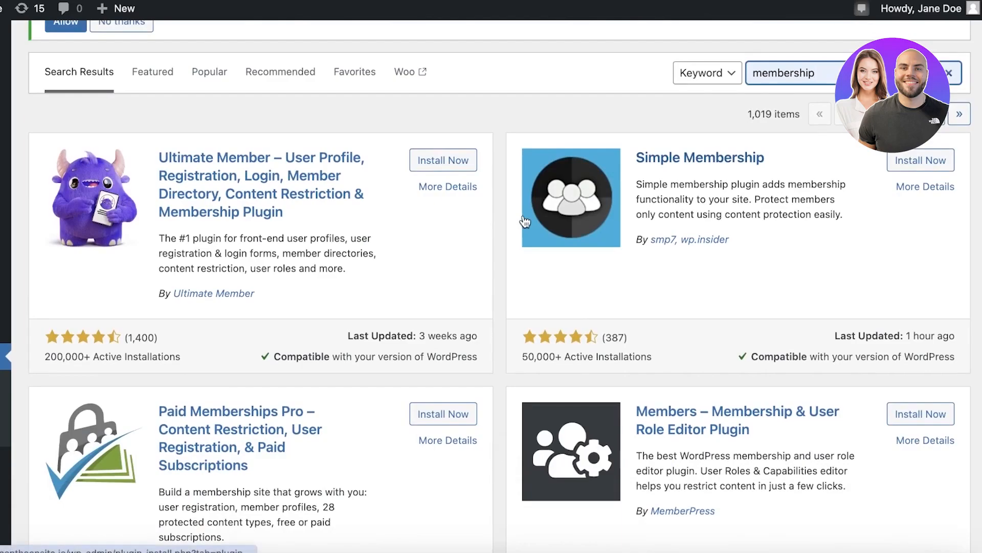
{"action": "scroll", "coordinate": [178, 193], "scroll_direction": "down", "scroll_amount": 3}
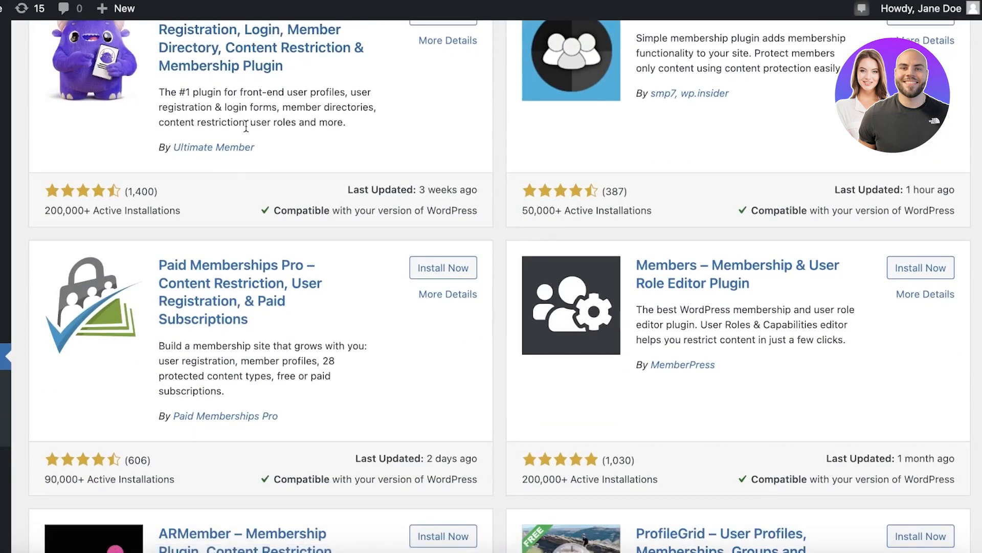
{"action": "scroll", "coordinate": [169, 126], "scroll_direction": "down", "scroll_amount": 5}
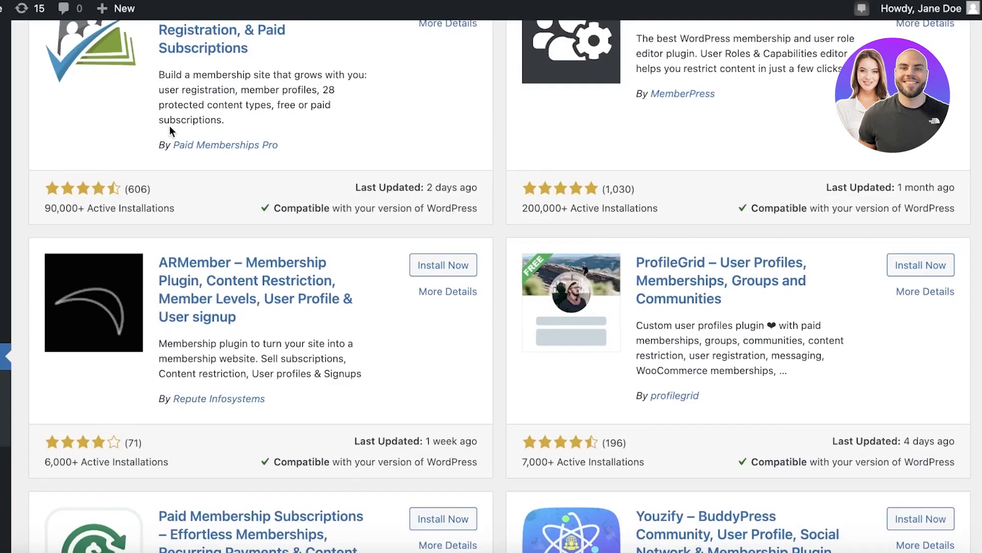
{"action": "scroll", "coordinate": [170, 124], "scroll_direction": "down", "scroll_amount": 4}
{"action": "scroll", "coordinate": [389, 98], "scroll_direction": "up", "scroll_amount": 4}
{"action": "scroll", "coordinate": [395, 96], "scroll_direction": "up", "scroll_amount": 4}
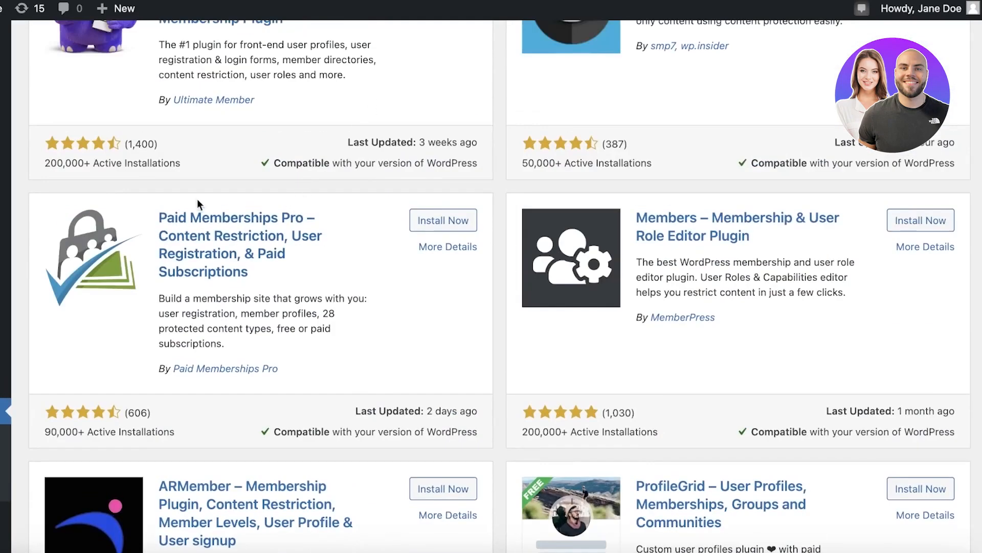
{"action": "scroll", "coordinate": [296, 230], "scroll_direction": "up", "scroll_amount": 5}
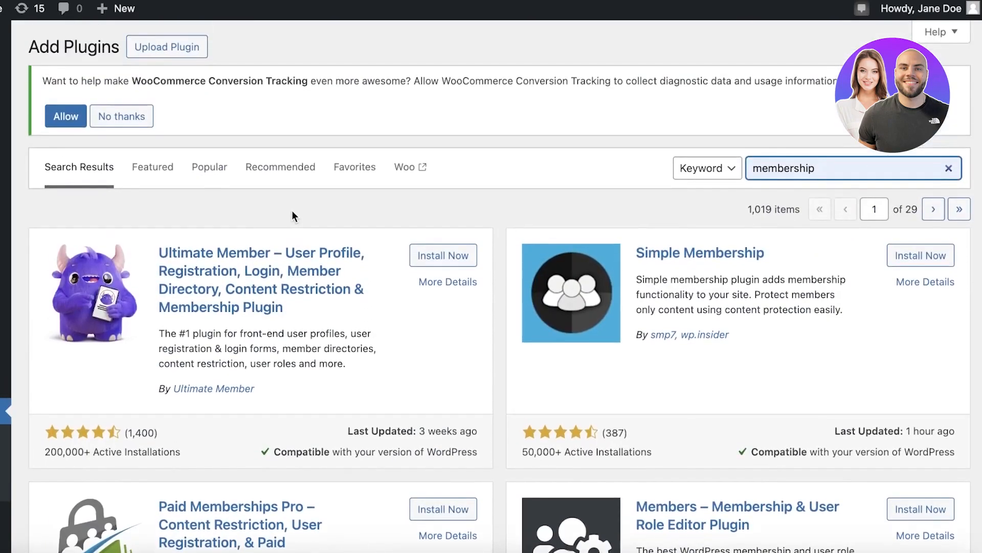
{"action": "left_click", "coordinate": [303, 279]}
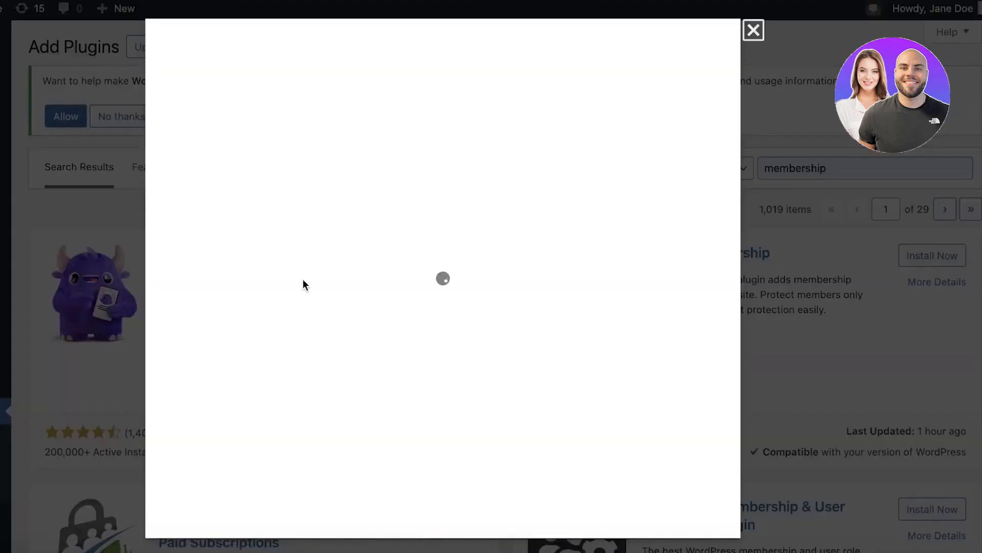
{"action": "left_click", "coordinate": [753, 30]}
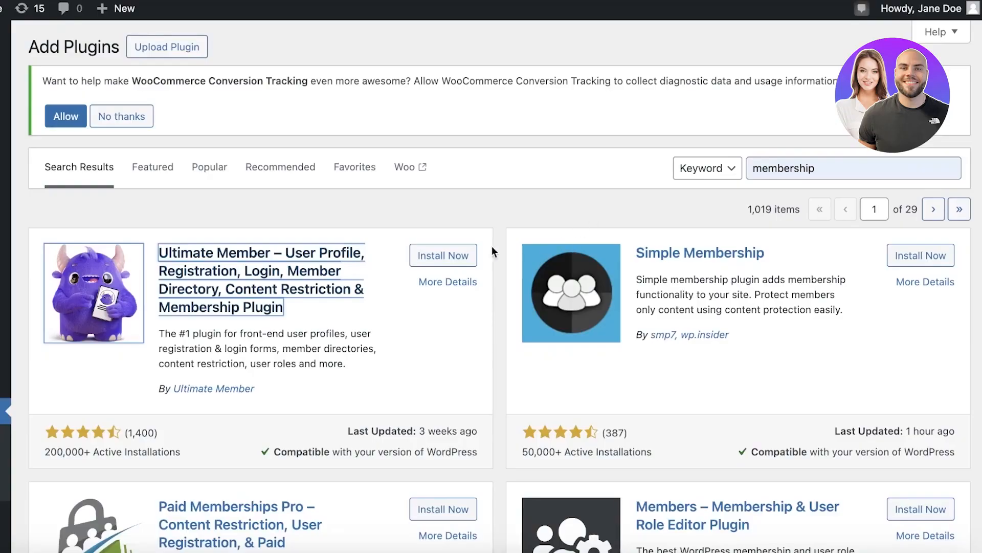
Install and activate the Ultimate Member plugin, and check its entry in the installed plugins list
{"action": "left_click", "coordinate": [456, 254]}
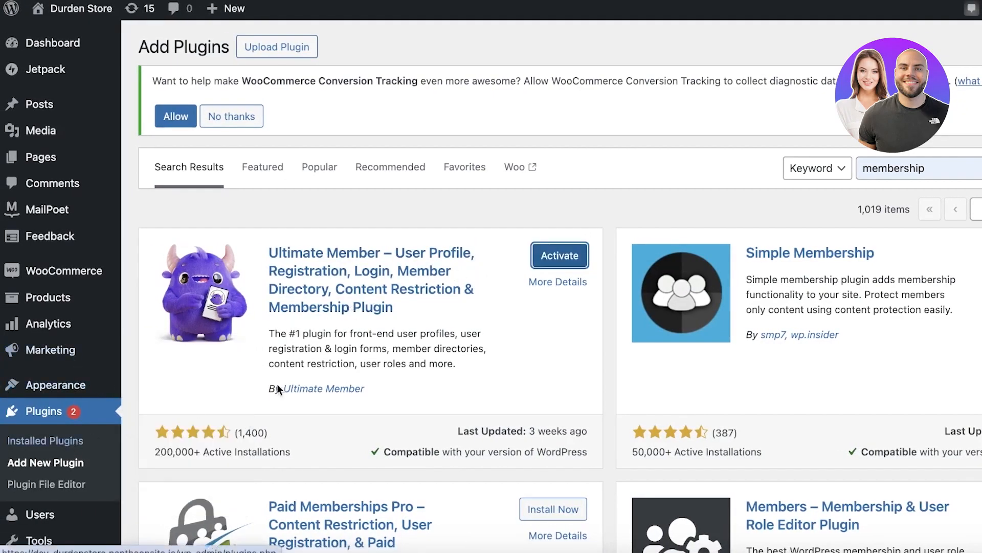
{"action": "left_click", "coordinate": [561, 252]}
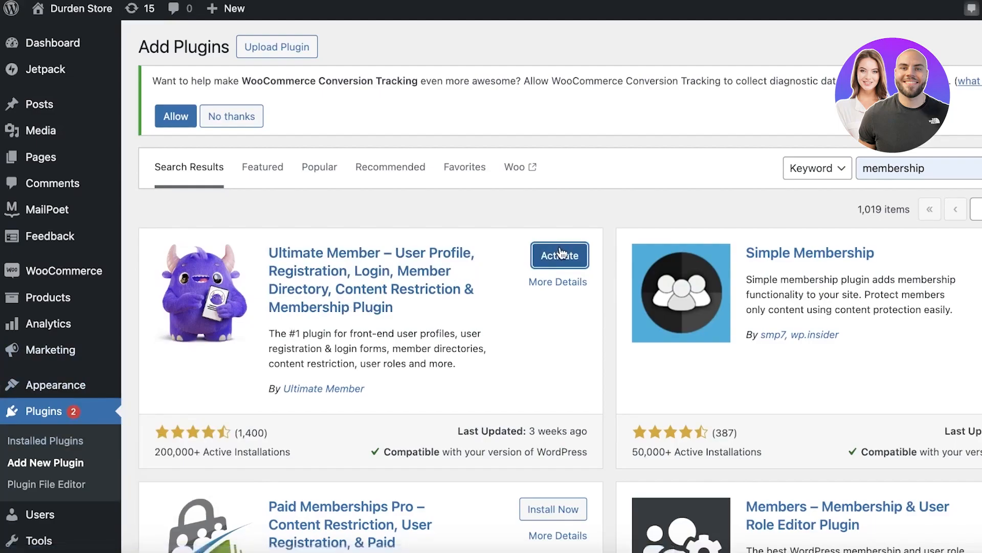
{"action": "scroll", "coordinate": [561, 253], "scroll_direction": "down", "scroll_amount": 5}
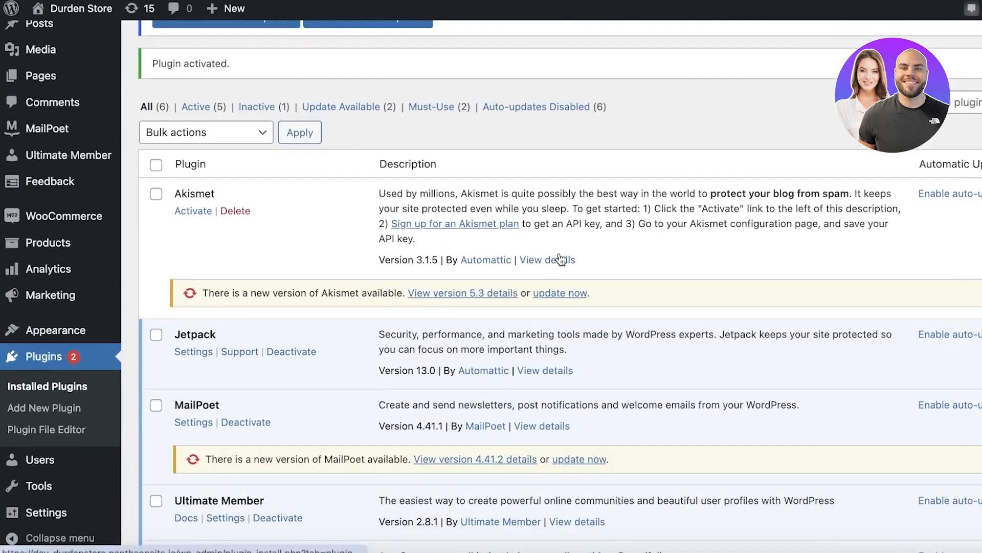
{"action": "scroll", "coordinate": [562, 259], "scroll_direction": "down", "scroll_amount": 4}
{"action": "scroll", "coordinate": [562, 261], "scroll_direction": "up", "scroll_amount": 3}
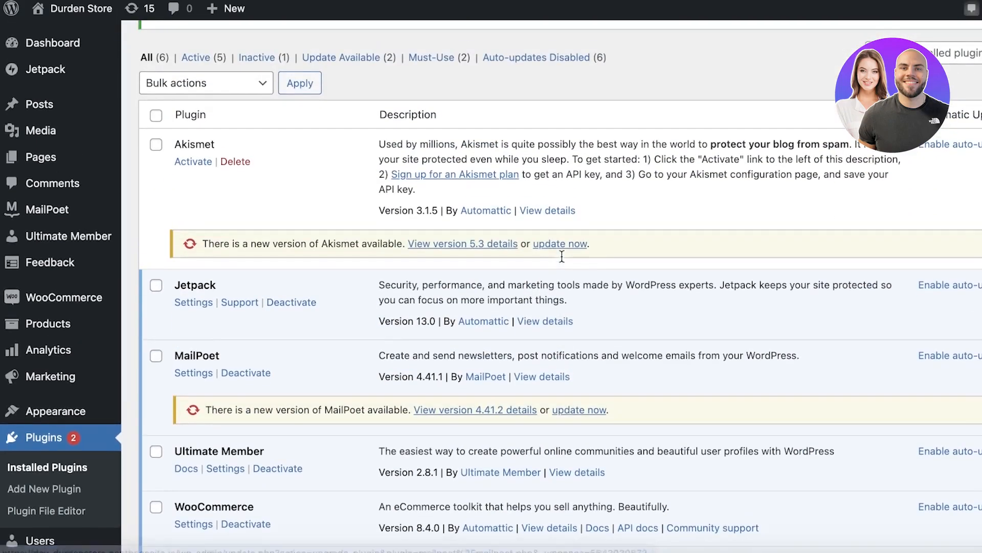
{"action": "scroll", "coordinate": [241, 435], "scroll_direction": "down", "scroll_amount": 1}
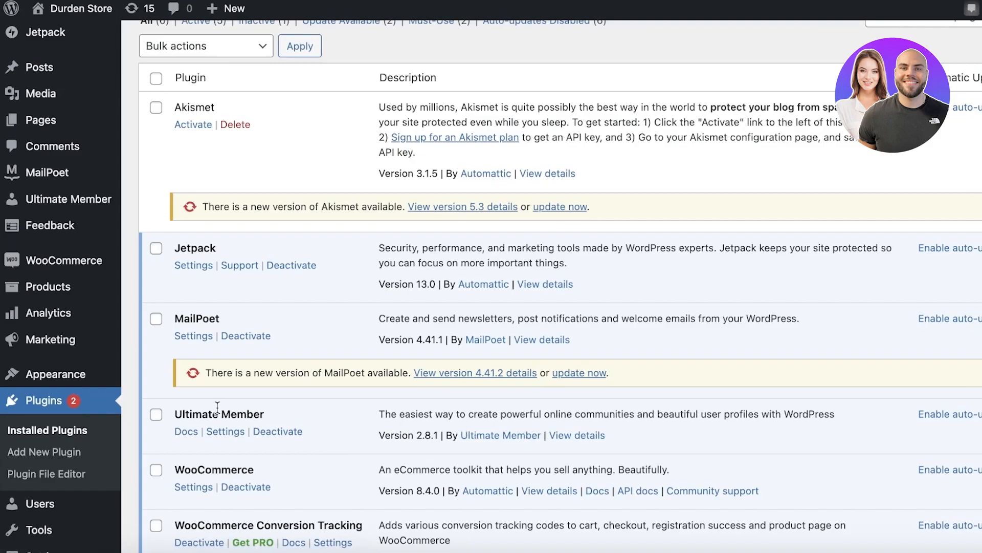
{"action": "scroll", "coordinate": [68, 252], "scroll_direction": "up", "scroll_amount": 10}
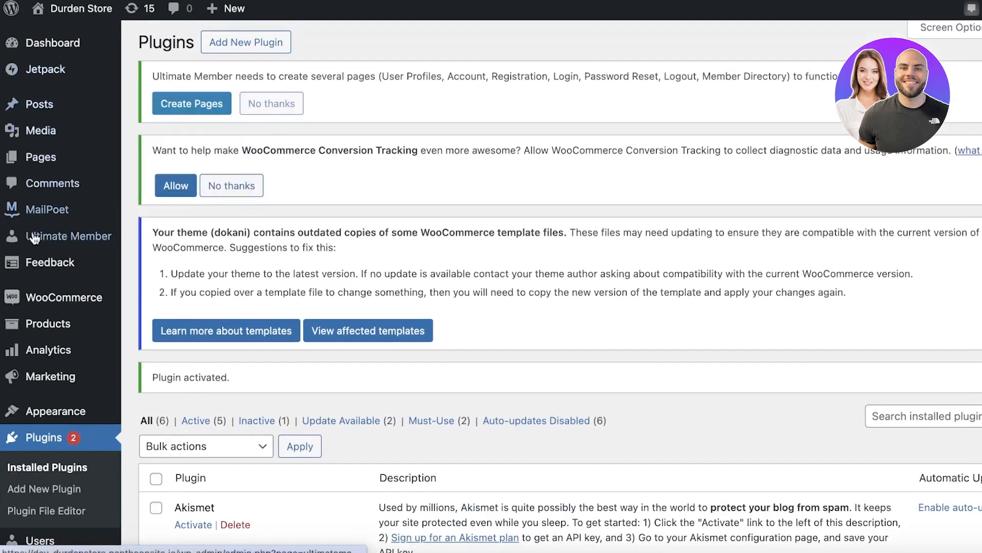
On the Ultimate Member dashboard, collapse the Users Overview box and dismiss the security update and page creation notices
{"action": "mouse_move", "coordinate": [39, 241]}
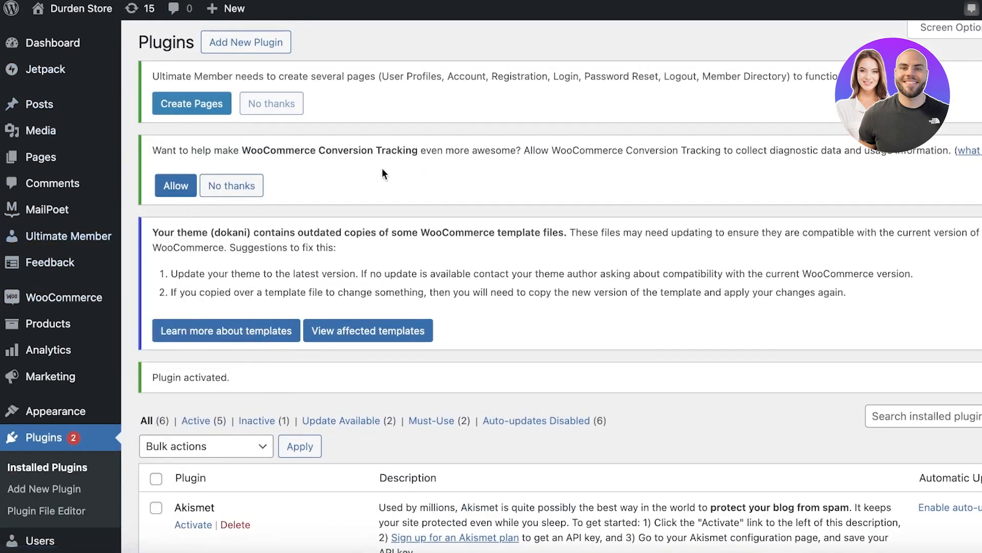
{"action": "mouse_move", "coordinate": [92, 245]}
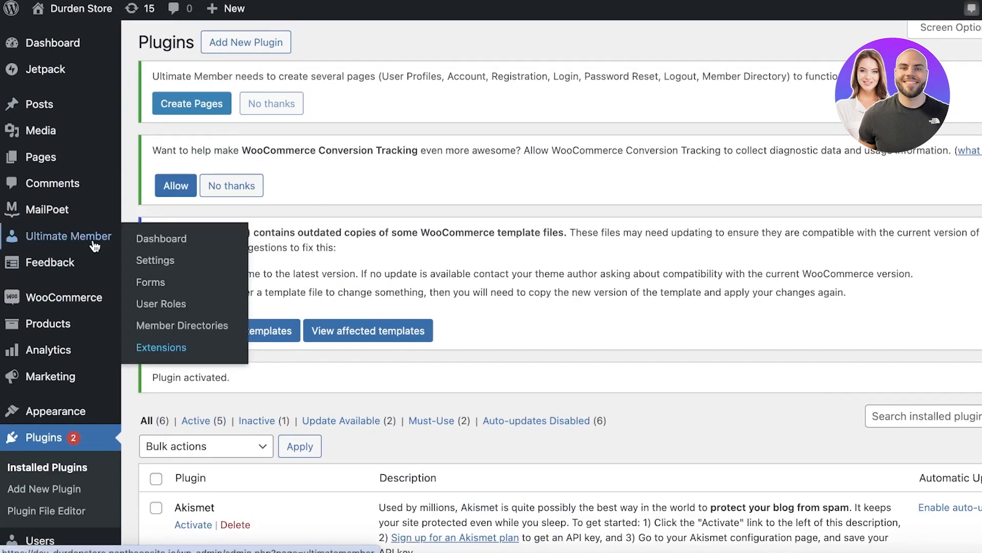
{"action": "left_click", "coordinate": [95, 245]}
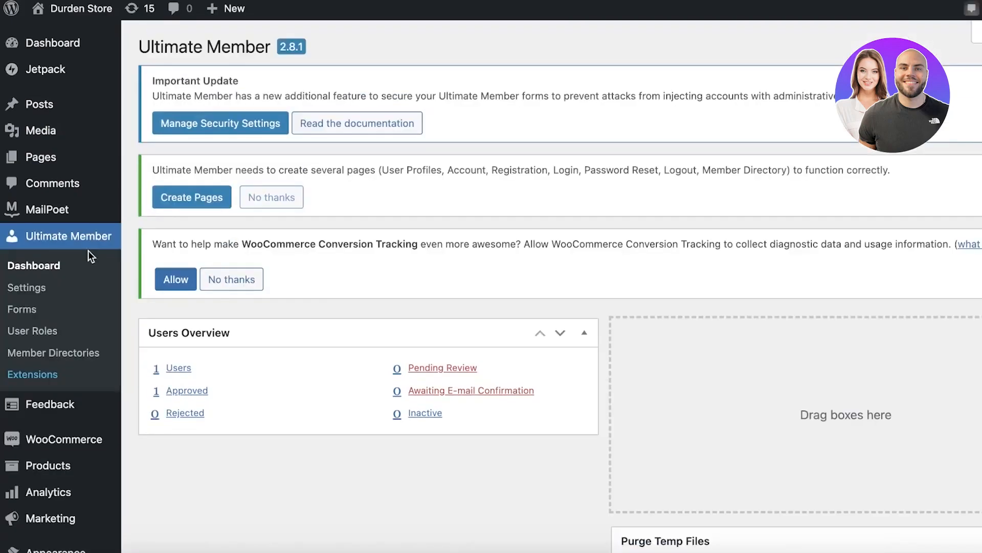
{"action": "left_click", "coordinate": [583, 334]}
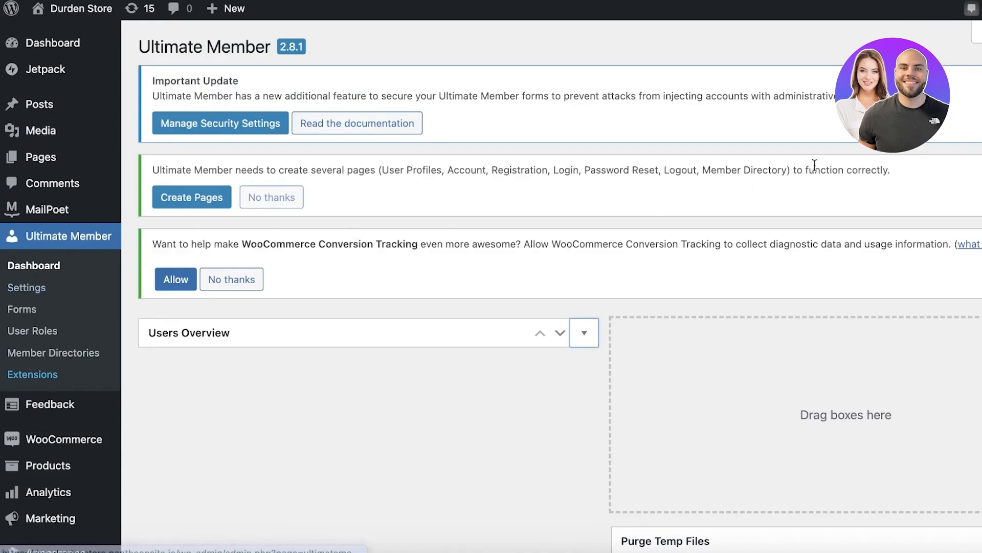
{"action": "left_click", "coordinate": [952, 81]}
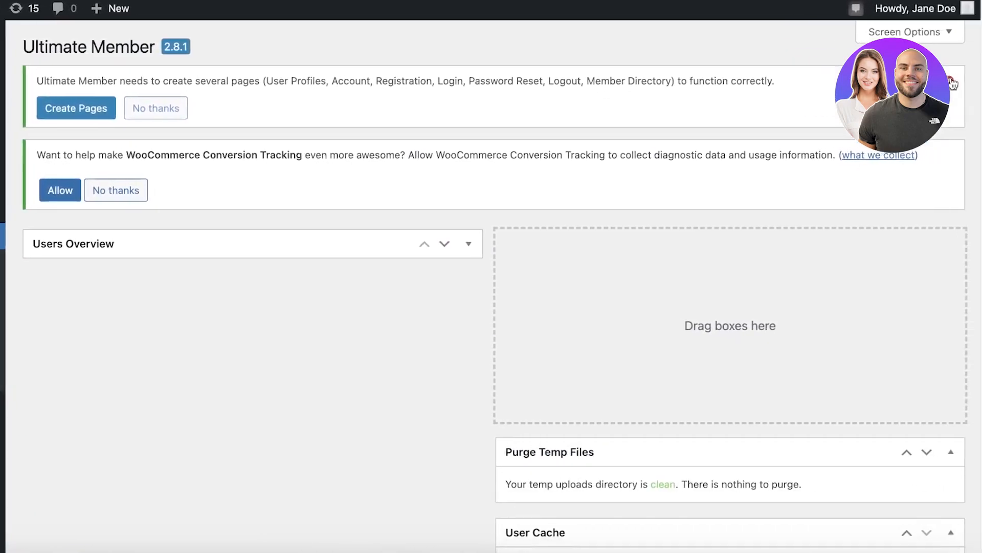
{"action": "left_click", "coordinate": [953, 82]}
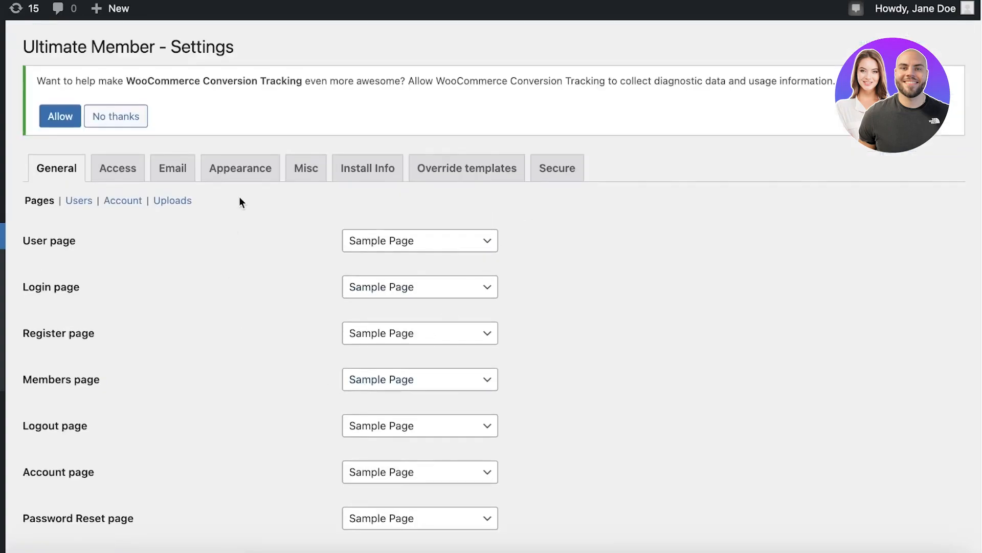
In Ultimate Member's general page settings, view which pages can be assigned as the User page
{"action": "scroll", "coordinate": [334, 133], "scroll_direction": "down", "scroll_amount": 2}
{"action": "left_click", "coordinate": [345, 136]}
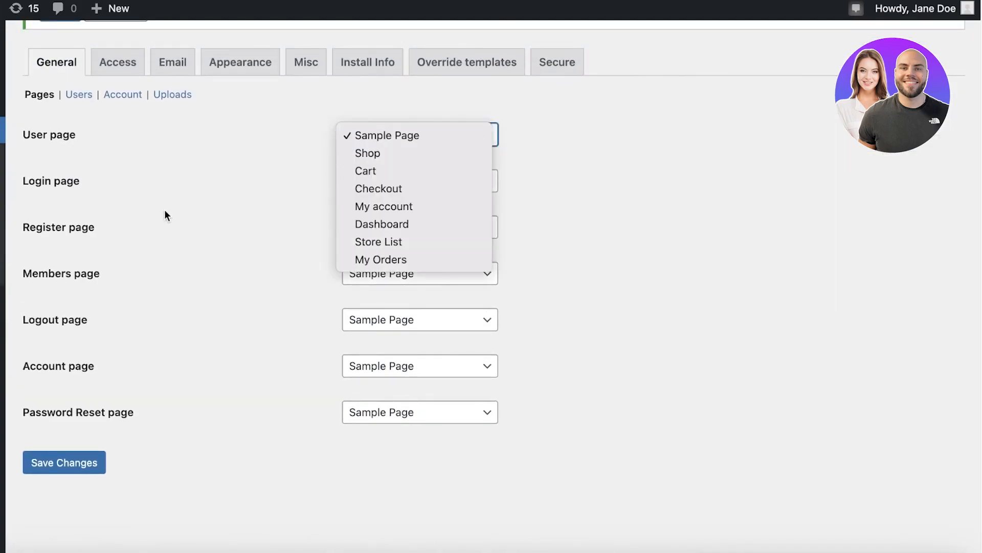
{"action": "left_click", "coordinate": [274, 183]}
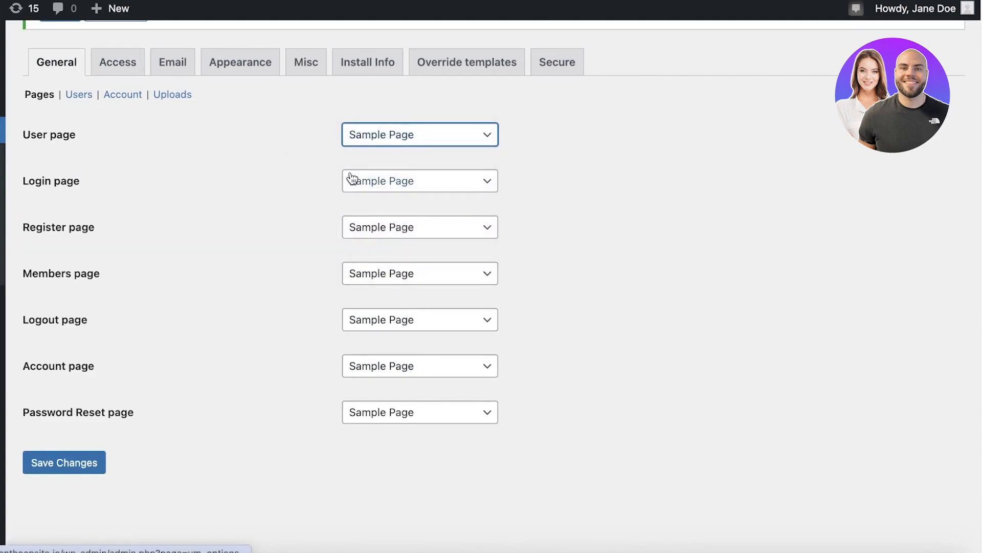
Try assigning My account as the Login page, and set it back to Sample Page
{"action": "left_click", "coordinate": [379, 187]}
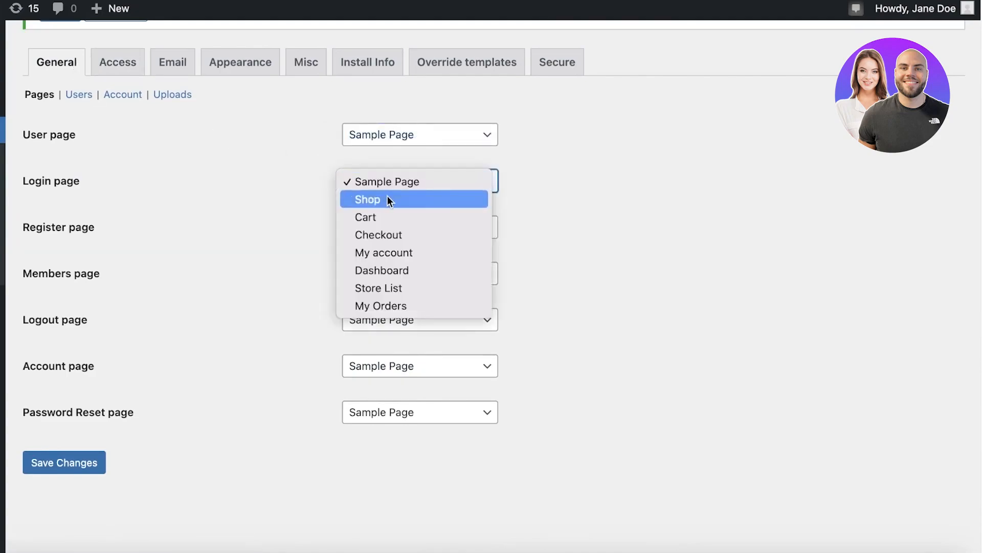
{"action": "left_click", "coordinate": [406, 252]}
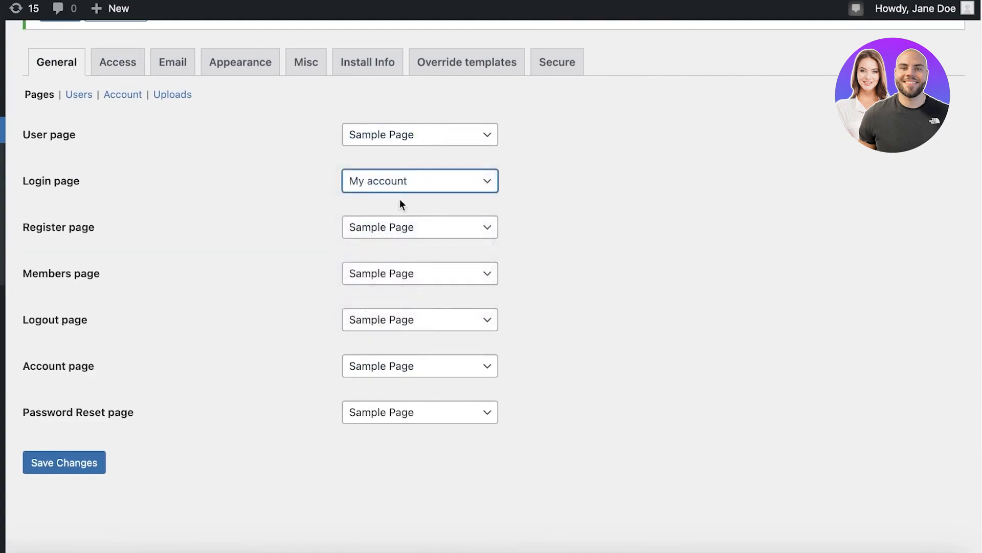
{"action": "left_click", "coordinate": [399, 184]}
{"action": "left_click", "coordinate": [385, 114]}
{"action": "scroll", "coordinate": [248, 190], "scroll_direction": "up", "scroll_amount": 2}
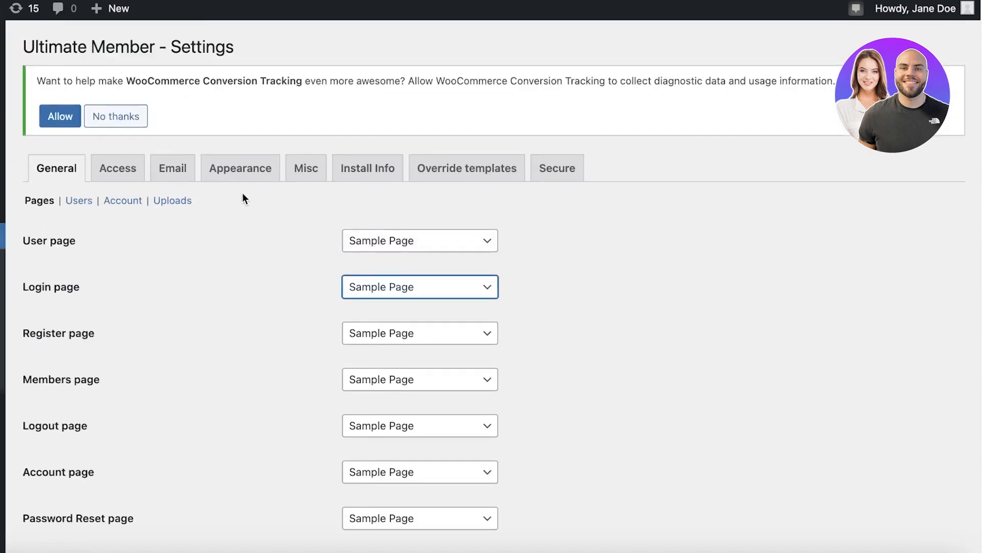
Review the list of all pages on the site
{"action": "mouse_move", "coordinate": [3, 159]}
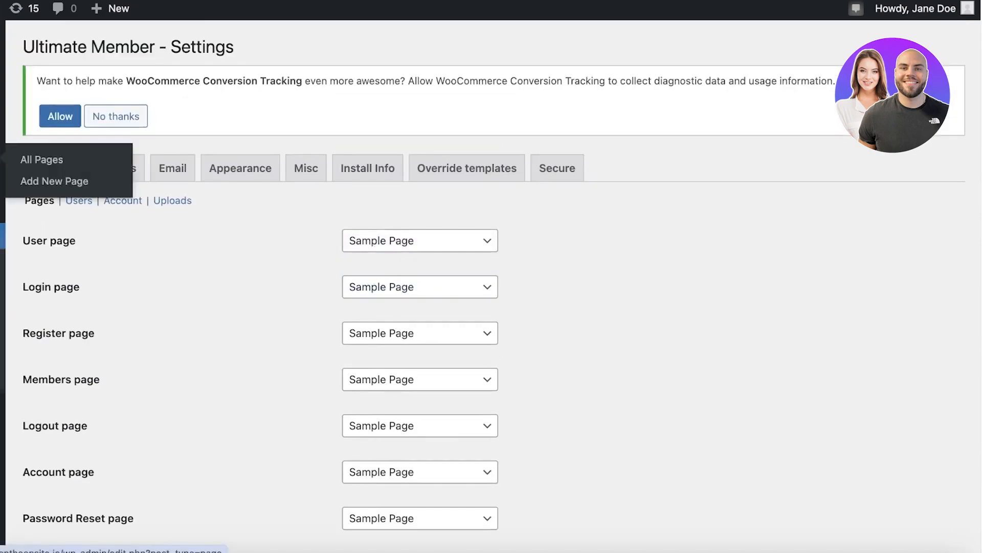
{"action": "left_click", "coordinate": [3, 157]}
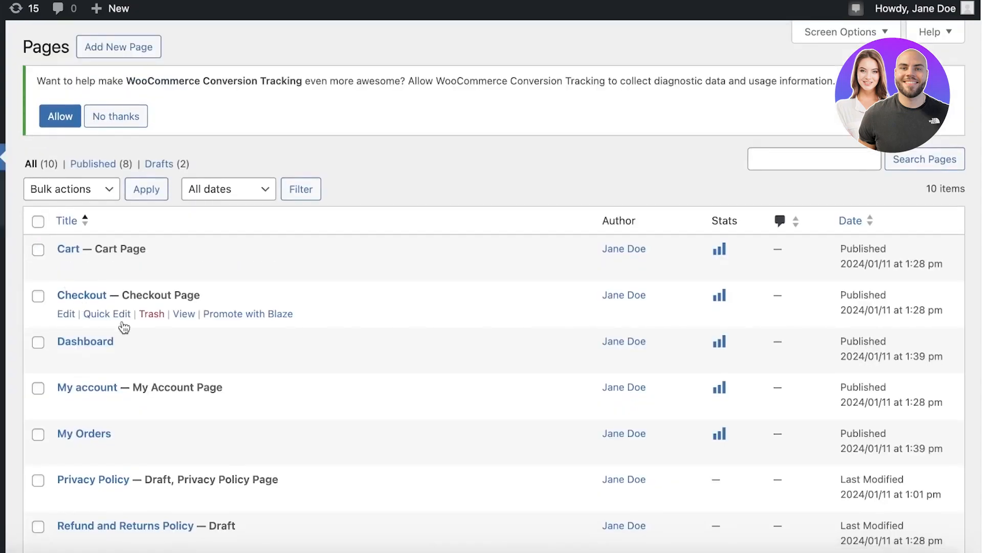
{"action": "scroll", "coordinate": [182, 237], "scroll_direction": "down", "scroll_amount": 4}
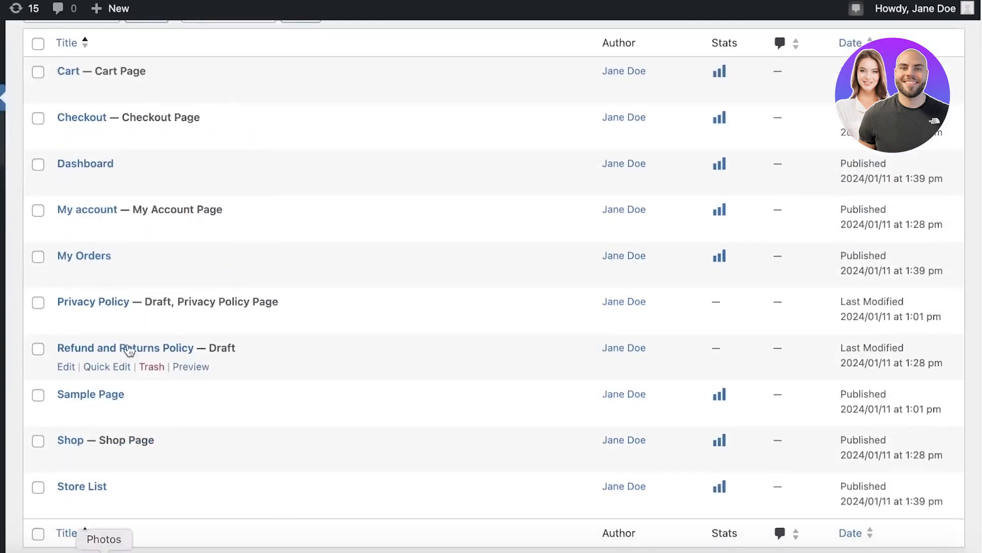
{"action": "scroll", "coordinate": [78, 405], "scroll_direction": "down", "scroll_amount": 1}
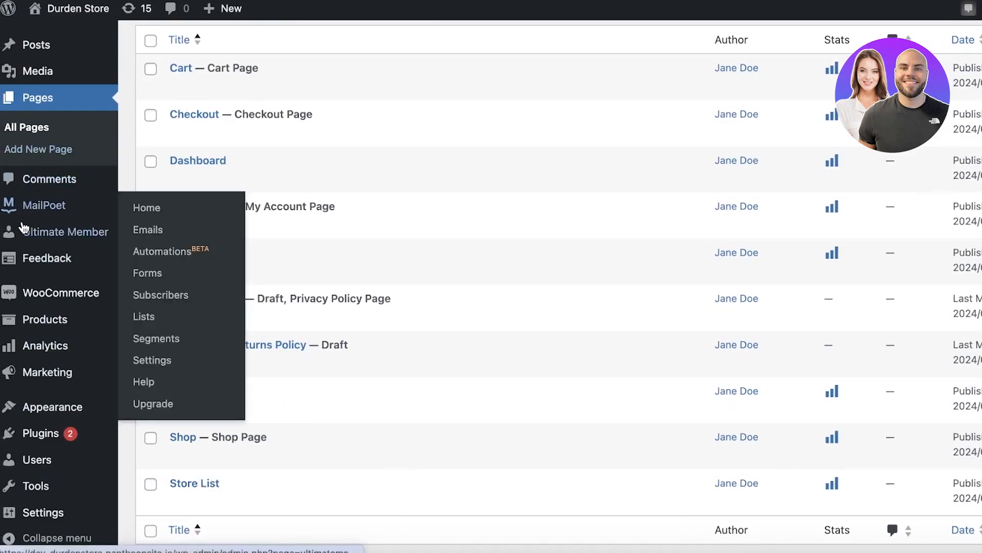
Open Ultimate Member's Default Registration form for editing and review the fields in its form builder
{"action": "left_click", "coordinate": [159, 234]}
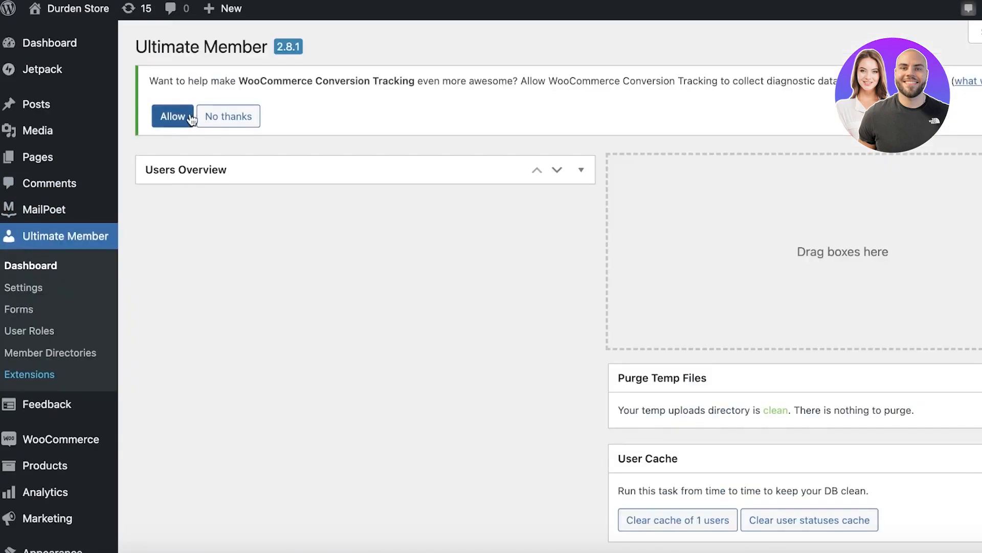
{"action": "left_click", "coordinate": [24, 316]}
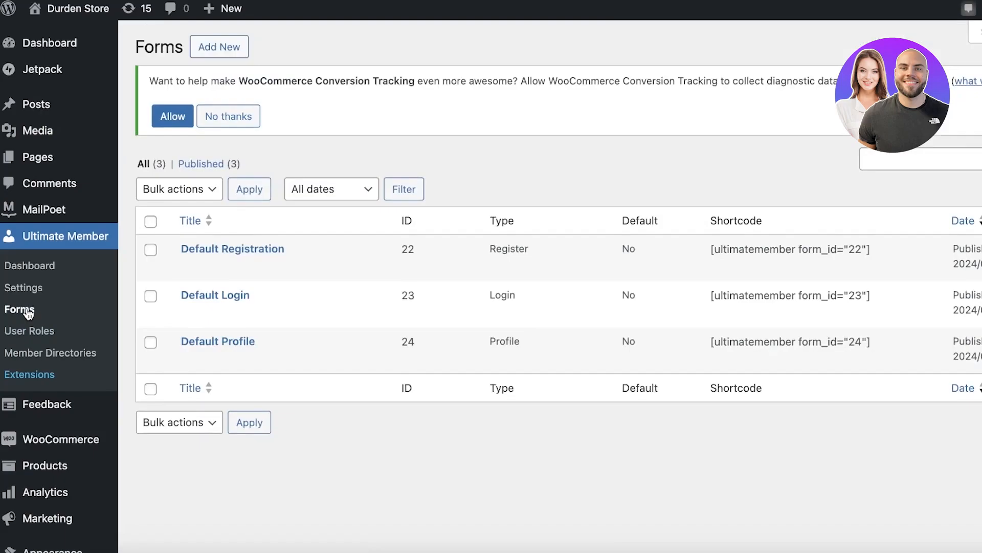
{"action": "mouse_move", "coordinate": [273, 260]}
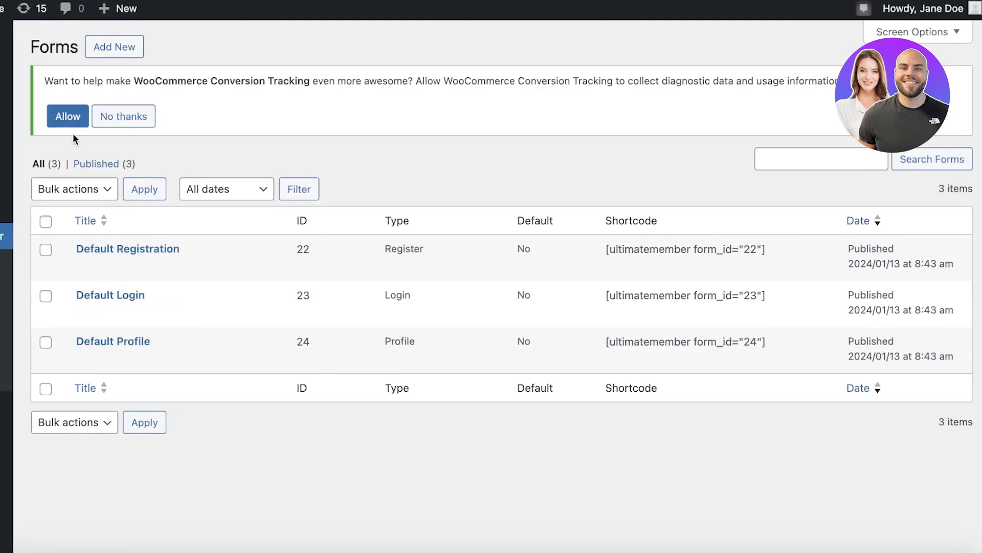
{"action": "mouse_move", "coordinate": [92, 275]}
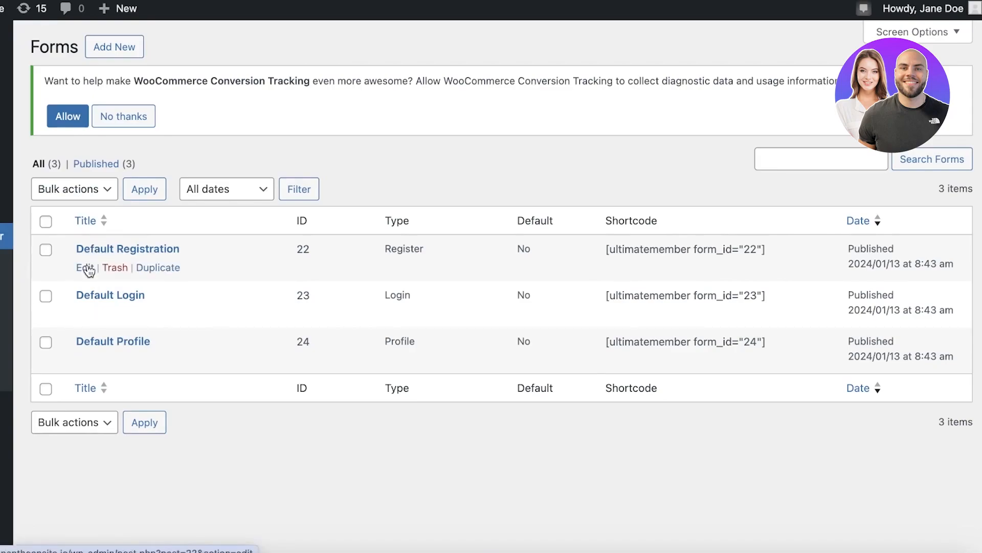
{"action": "left_click", "coordinate": [86, 267]}
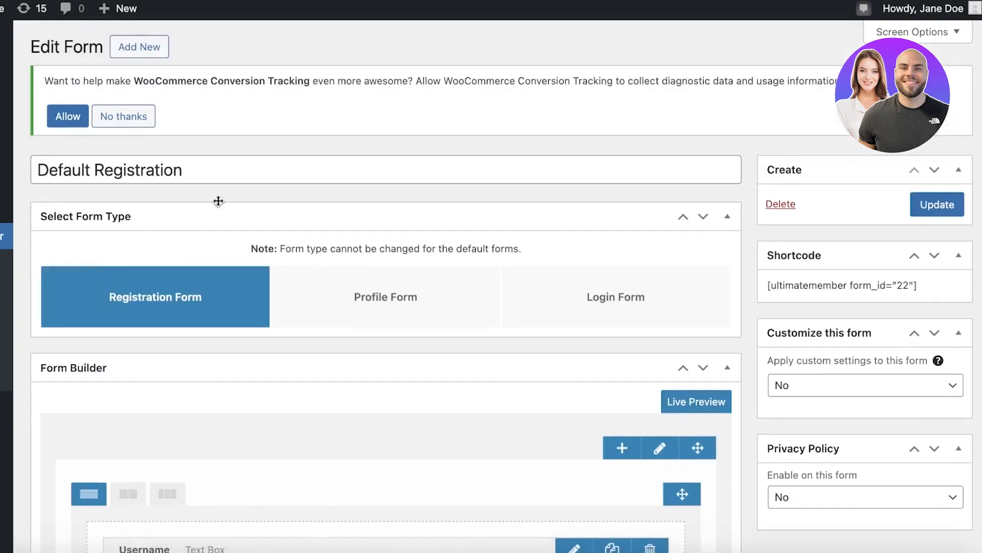
{"action": "scroll", "coordinate": [164, 128], "scroll_direction": "down", "scroll_amount": 5}
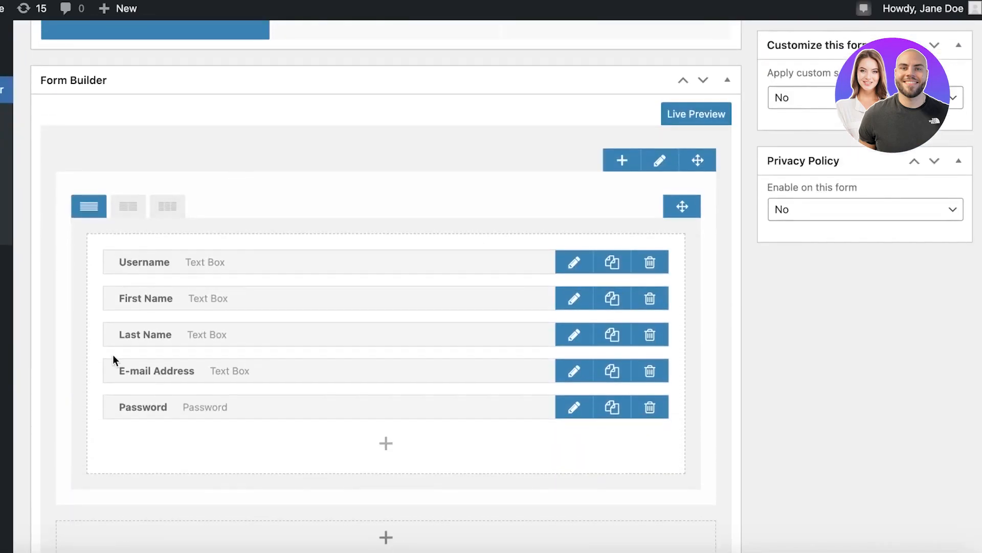
{"action": "scroll", "coordinate": [122, 400], "scroll_direction": "down", "scroll_amount": 1}
{"action": "scroll", "coordinate": [123, 400], "scroll_direction": "down", "scroll_amount": 1}
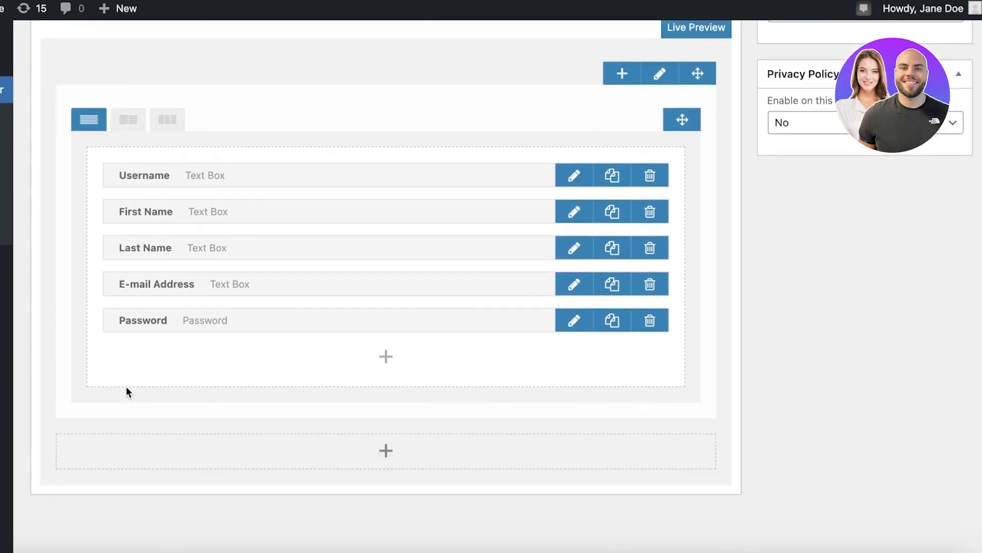
{"action": "scroll", "coordinate": [125, 390], "scroll_direction": "up", "scroll_amount": 8}
{"action": "scroll", "coordinate": [103, 367], "scroll_direction": "down", "scroll_amount": 1}
{"action": "scroll", "coordinate": [140, 453], "scroll_direction": "down", "scroll_amount": 7}
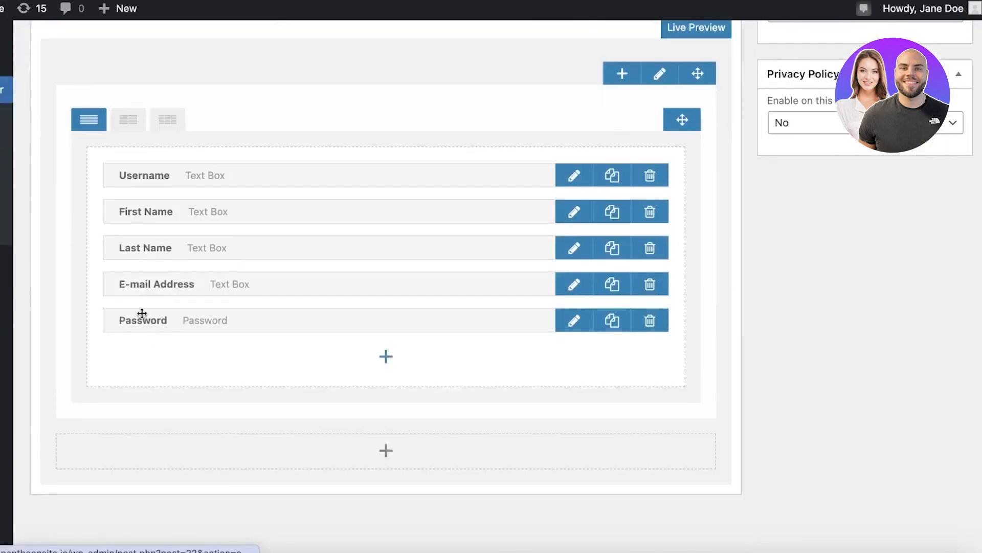
Try the two-column and three-column layouts for the registration form's row, and return it to a single column
{"action": "left_click", "coordinate": [130, 123]}
{"action": "left_click", "coordinate": [183, 123]}
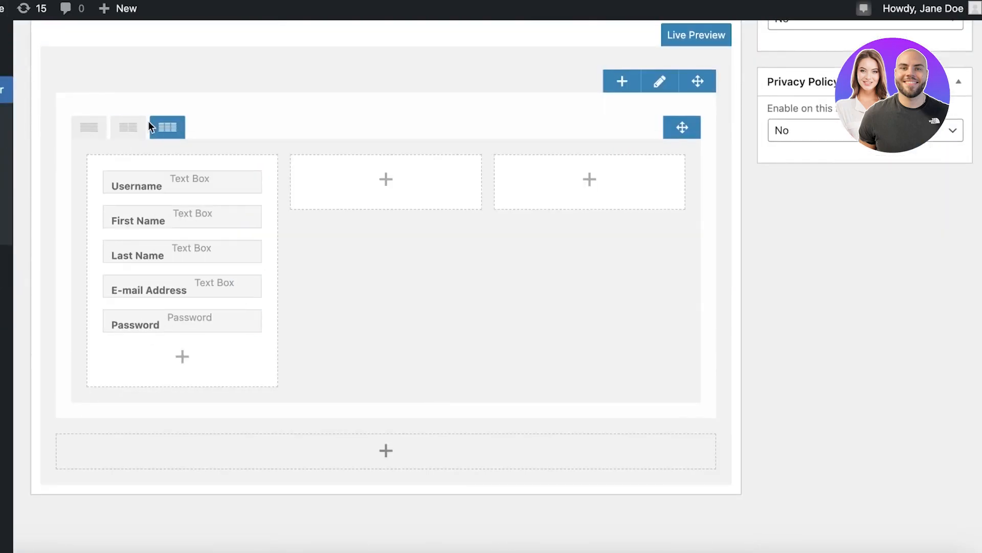
{"action": "left_click", "coordinate": [88, 127]}
{"action": "scroll", "coordinate": [391, 306], "scroll_direction": "up", "scroll_amount": 7}
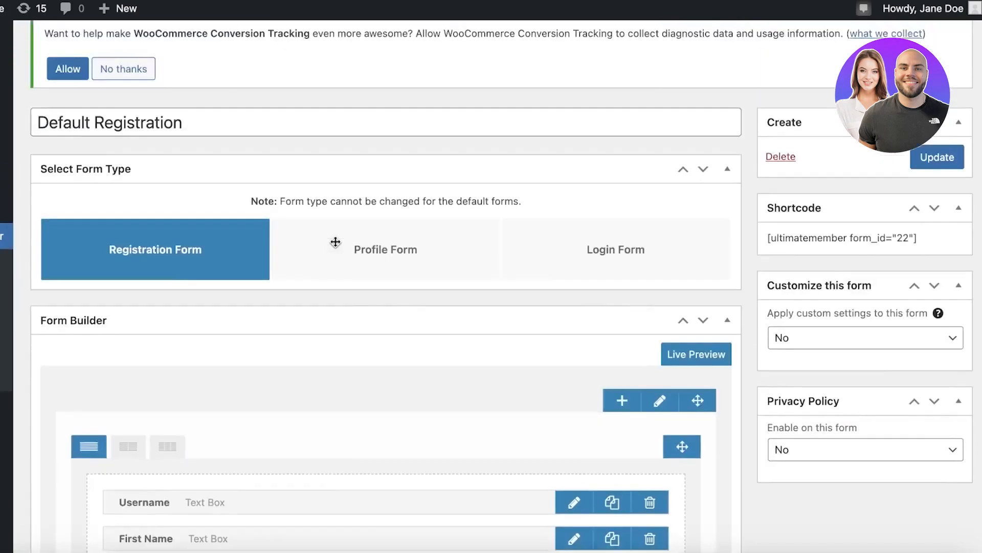
Add a Telephone Box field titled Phone Number below the Password field, with its privacy set to Everyone
{"action": "scroll", "coordinate": [338, 246], "scroll_direction": "down", "scroll_amount": 8}
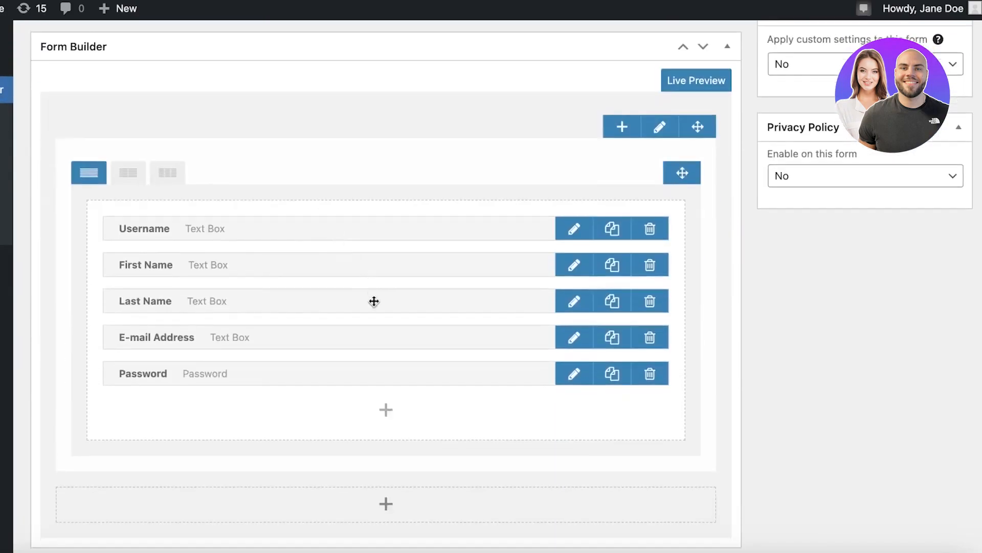
{"action": "left_click", "coordinate": [386, 410]}
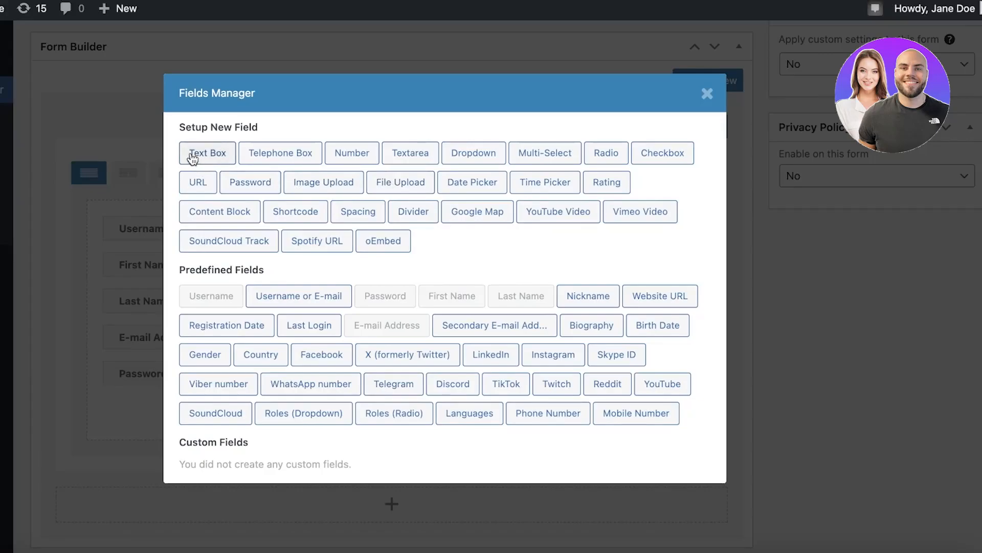
{"action": "left_click", "coordinate": [283, 154]}
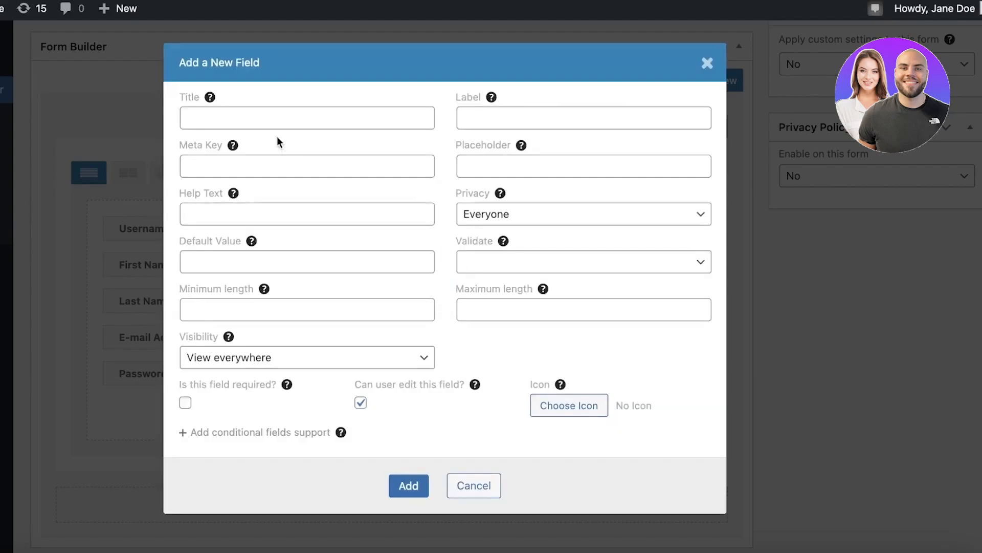
{"action": "left_click", "coordinate": [285, 115]}
{"action": "left_click", "coordinate": [296, 151]}
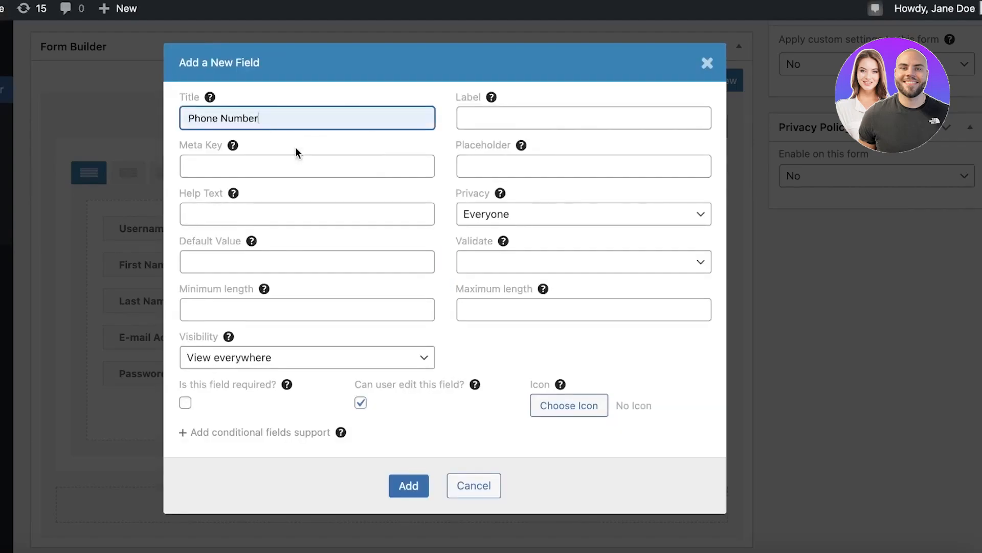
{"action": "left_click", "coordinate": [544, 213]}
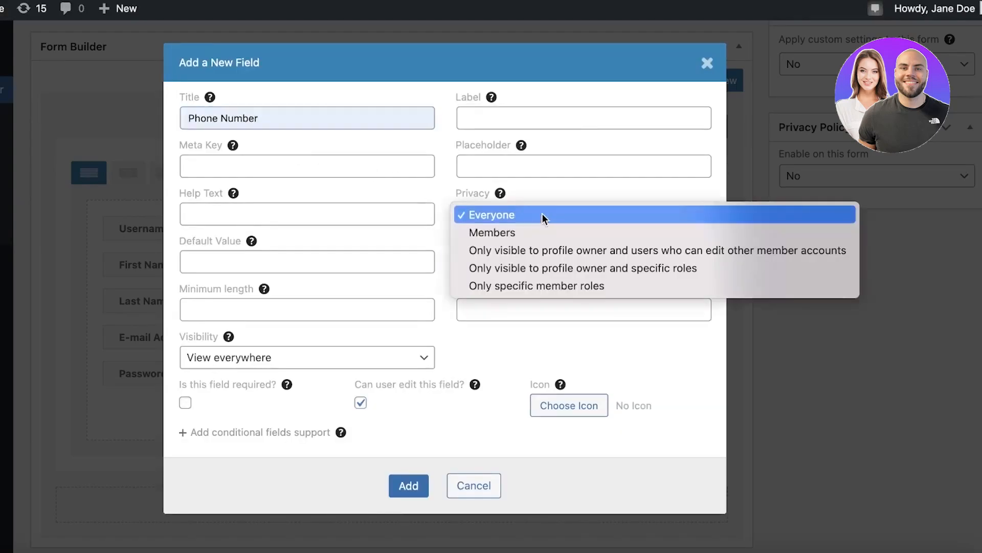
{"action": "left_click", "coordinate": [542, 216]}
{"action": "left_click", "coordinate": [414, 486]}
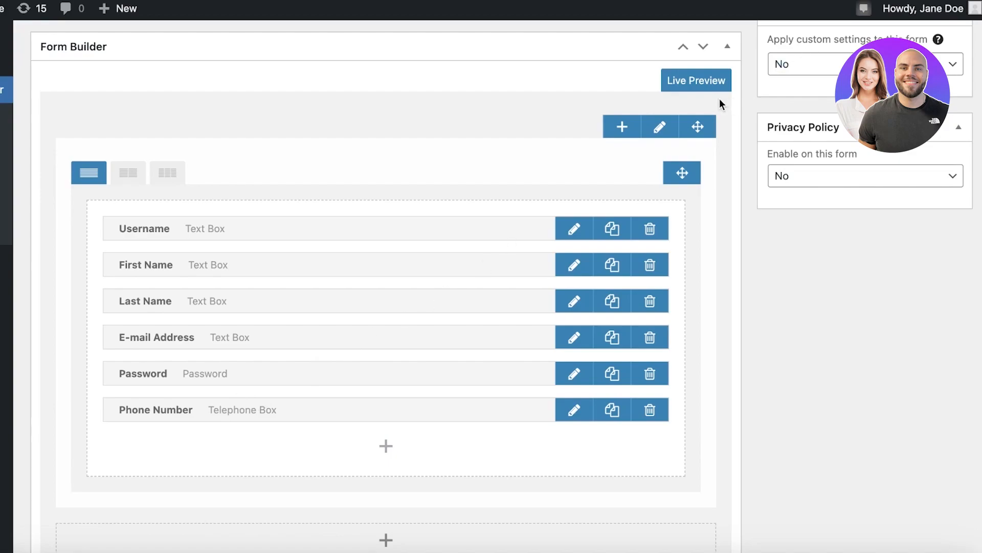
In the registration form's row settings, set the background colour to light pink #edc9e0
{"action": "left_click", "coordinate": [659, 129]}
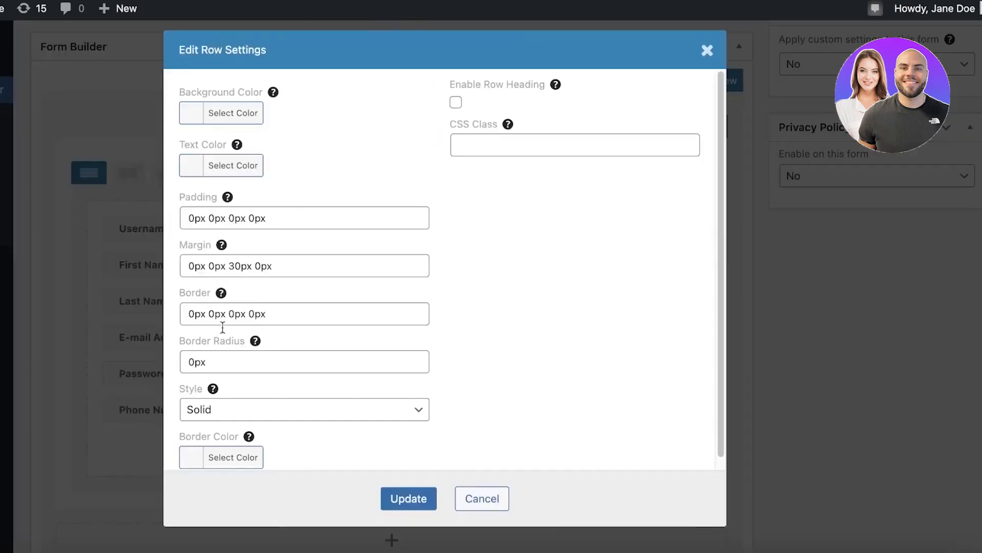
{"action": "left_click", "coordinate": [190, 113]}
{"action": "left_click", "coordinate": [243, 266]}
{"action": "left_click_drag", "start_coordinate": [244, 266], "coordinate": [282, 276]}
{"action": "left_click", "coordinate": [320, 312]}
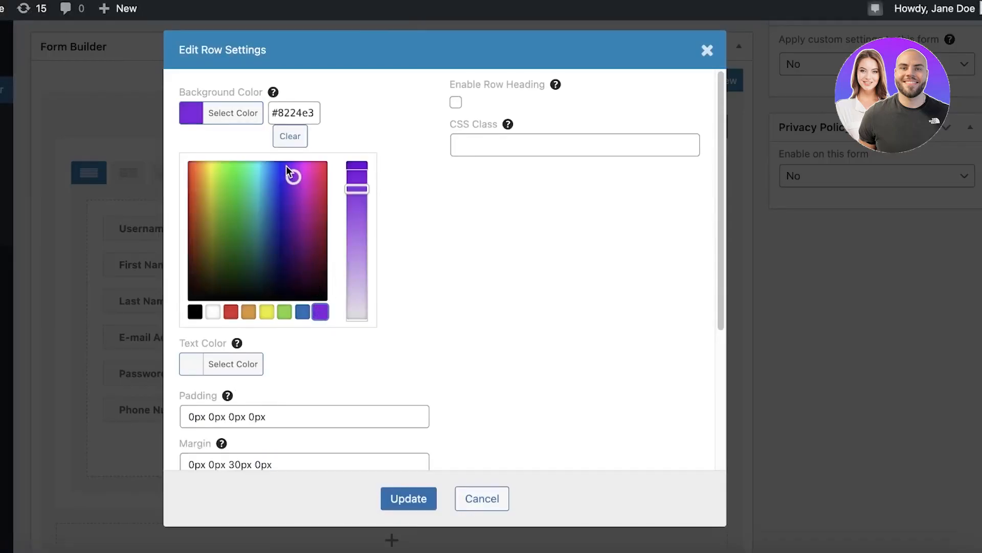
{"action": "mouse_move", "coordinate": [287, 170]}
{"action": "left_mouse_down"}
{"action": "mouse_move", "coordinate": [319, 166]}
{"action": "mouse_move", "coordinate": [357, 279]}
{"action": "mouse_move", "coordinate": [344, 301]}
{"action": "left_mouse_up"}
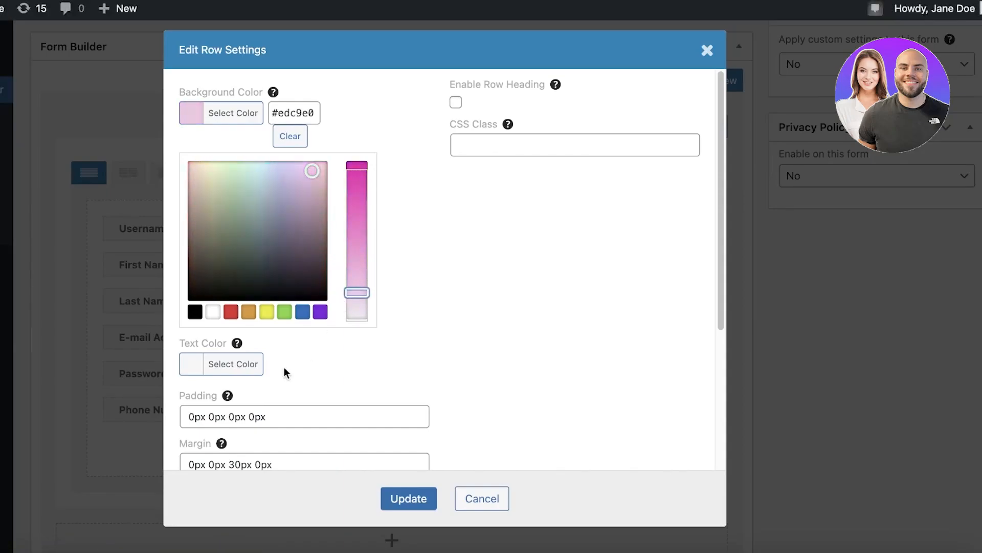
View the row's text colour picker and the available border styles
{"action": "scroll", "coordinate": [246, 348], "scroll_direction": "down", "scroll_amount": 3}
{"action": "left_click", "coordinate": [196, 193]}
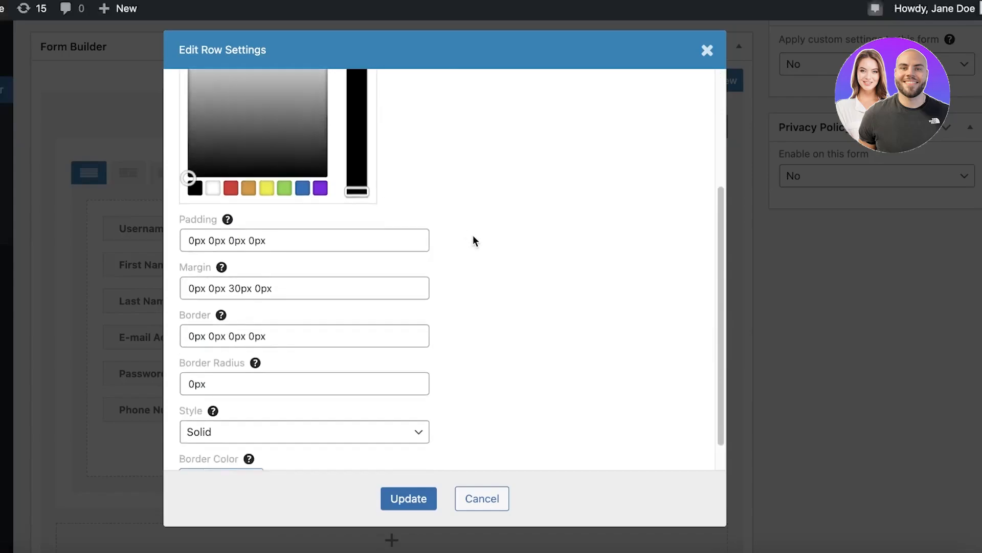
{"action": "scroll", "coordinate": [473, 241], "scroll_direction": "down", "scroll_amount": 1}
{"action": "left_click", "coordinate": [245, 400]}
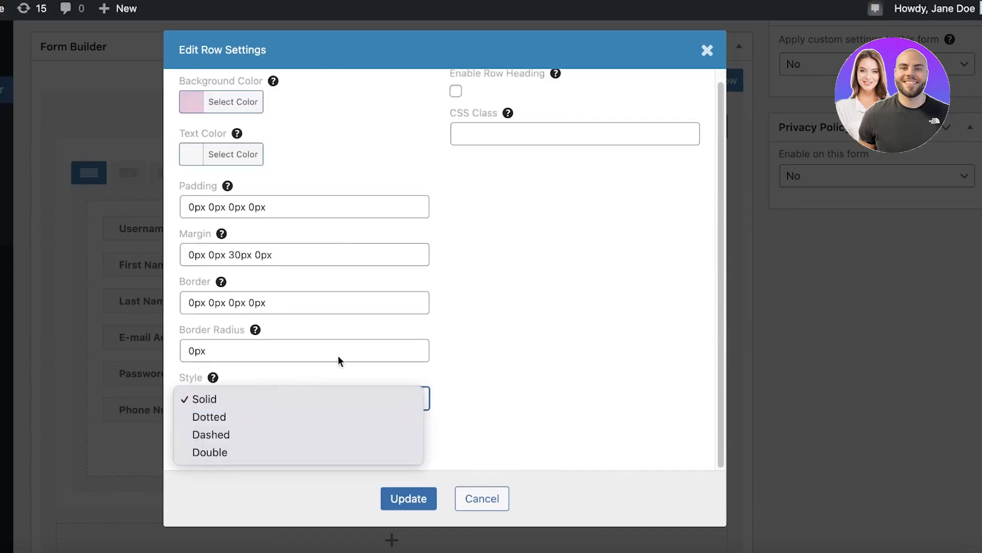
{"action": "left_click", "coordinate": [549, 348]}
Pick a border colour for the row starting from the purple swatch #8224e3, fine-tune its shade, and save the row settings
{"action": "left_click", "coordinate": [233, 446]}
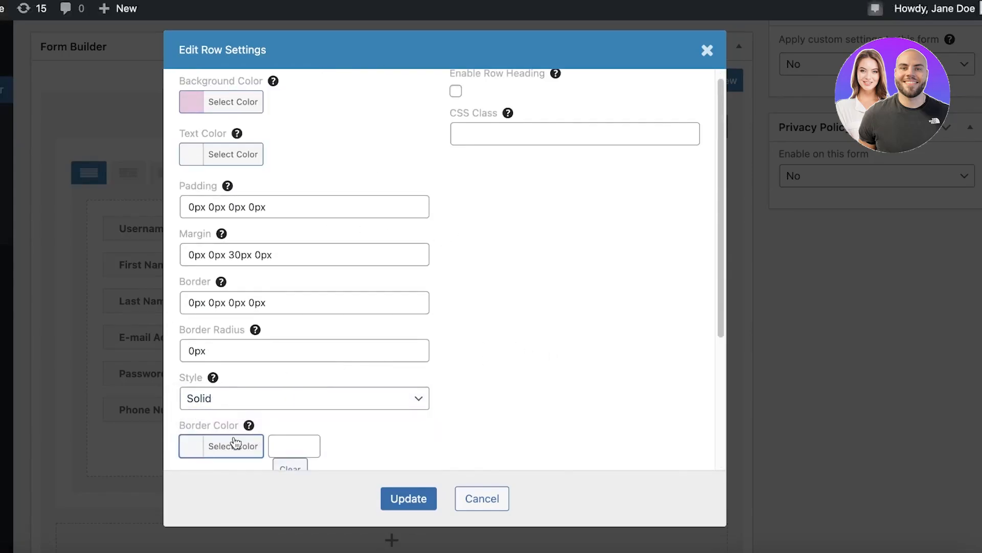
{"action": "scroll", "coordinate": [307, 412], "scroll_direction": "down", "scroll_amount": 4}
{"action": "left_click", "coordinate": [266, 446]}
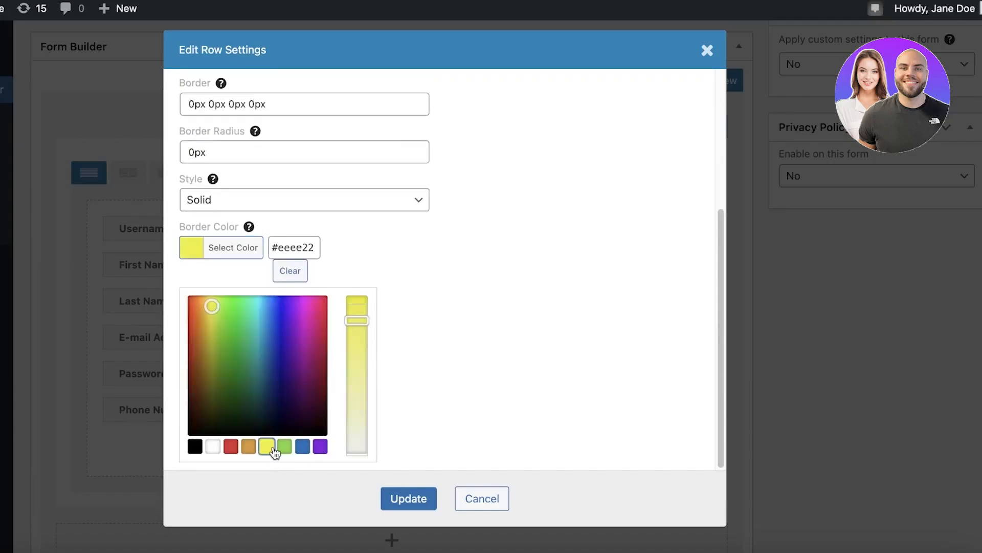
{"action": "left_click", "coordinate": [320, 447]}
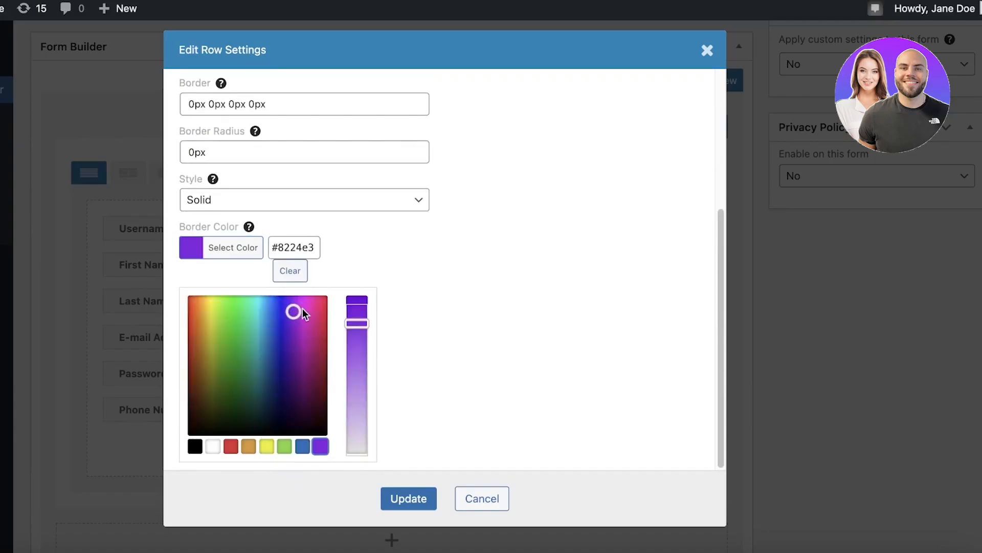
{"action": "mouse_move", "coordinate": [304, 313]}
{"action": "left_mouse_down"}
{"action": "mouse_move", "coordinate": [319, 310]}
{"action": "mouse_move", "coordinate": [303, 367]}
{"action": "mouse_move", "coordinate": [312, 350]}
{"action": "left_mouse_up"}
{"action": "left_click", "coordinate": [409, 498]}
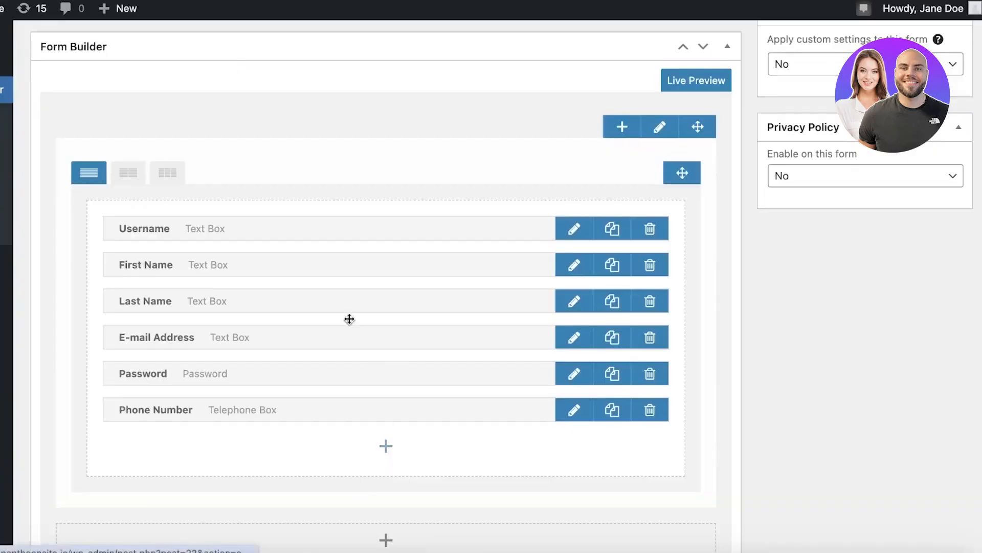
Review the registration form's layout and fields, and look through the field types available to add
{"action": "scroll", "coordinate": [276, 253], "scroll_direction": "down", "scroll_amount": 1}
{"action": "scroll", "coordinate": [276, 251], "scroll_direction": "up", "scroll_amount": 3}
{"action": "scroll", "coordinate": [276, 250], "scroll_direction": "up", "scroll_amount": 4}
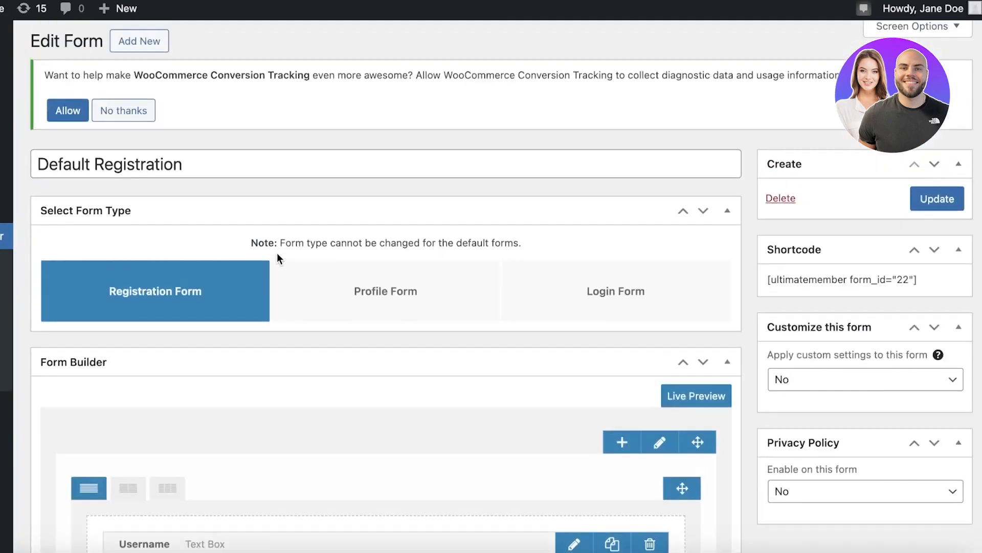
{"action": "scroll", "coordinate": [274, 258], "scroll_direction": "down", "scroll_amount": 7}
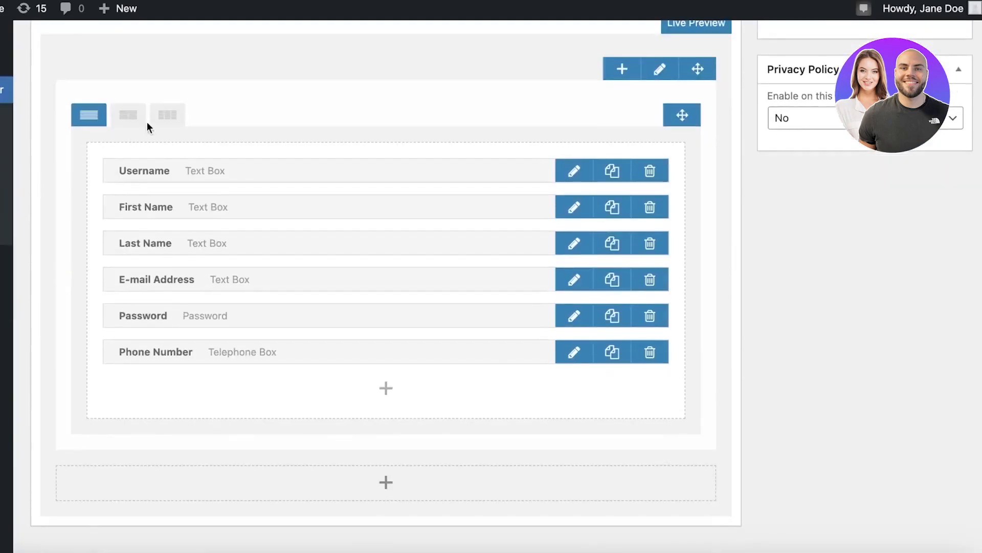
{"action": "scroll", "coordinate": [260, 409], "scroll_direction": "up", "scroll_amount": 4}
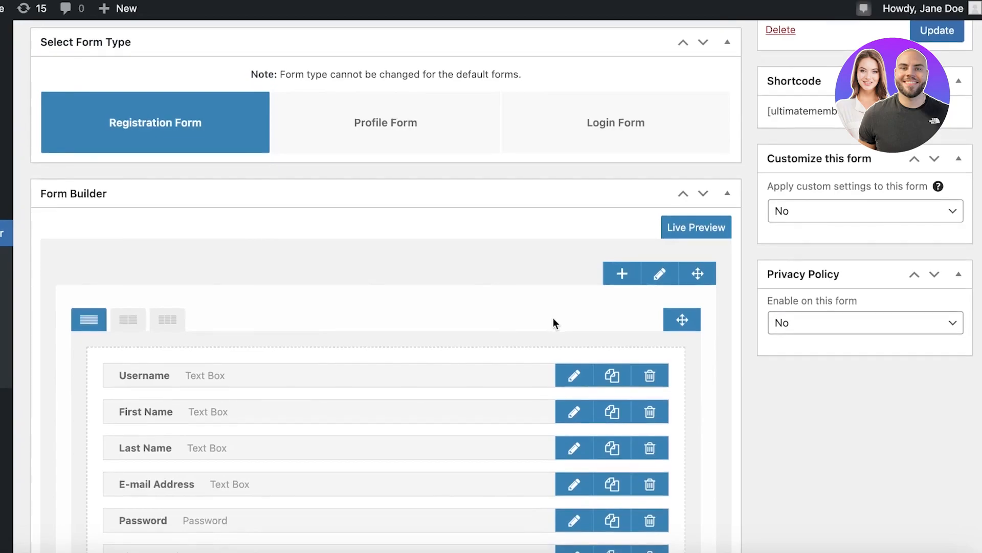
{"action": "scroll", "coordinate": [513, 326], "scroll_direction": "down", "scroll_amount": 4}
{"action": "left_click", "coordinate": [404, 415]}
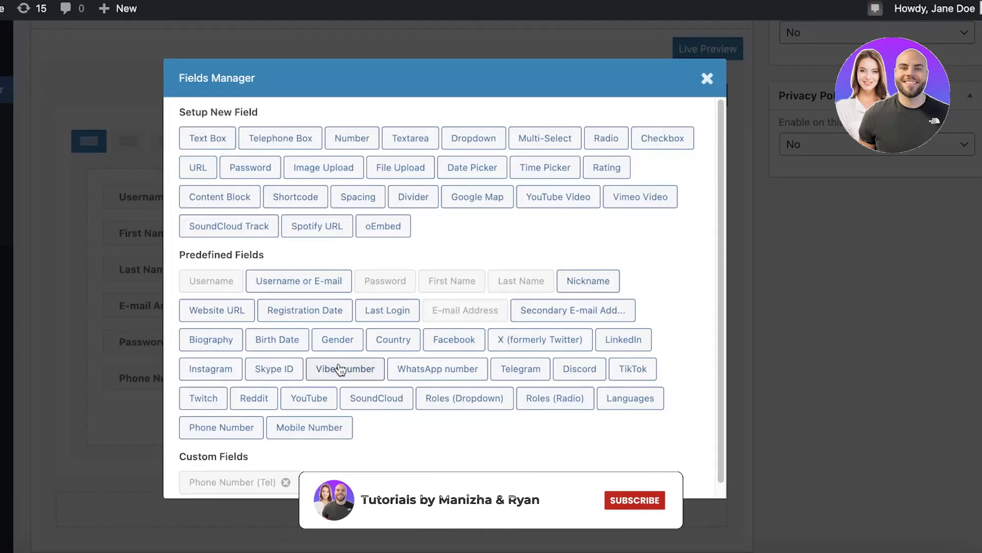
{"action": "left_click", "coordinate": [707, 79]}
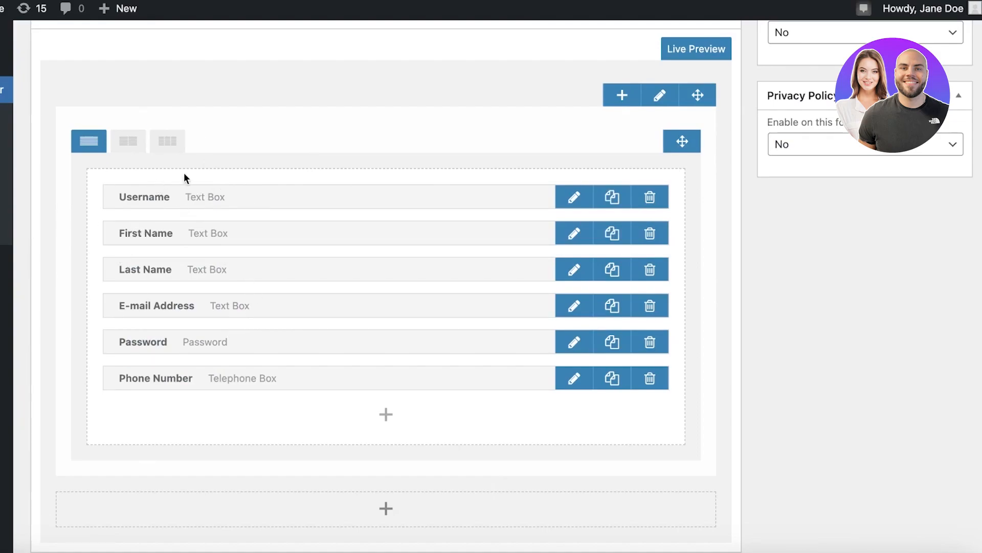
{"action": "scroll", "coordinate": [186, 256], "scroll_direction": "up", "scroll_amount": 7}
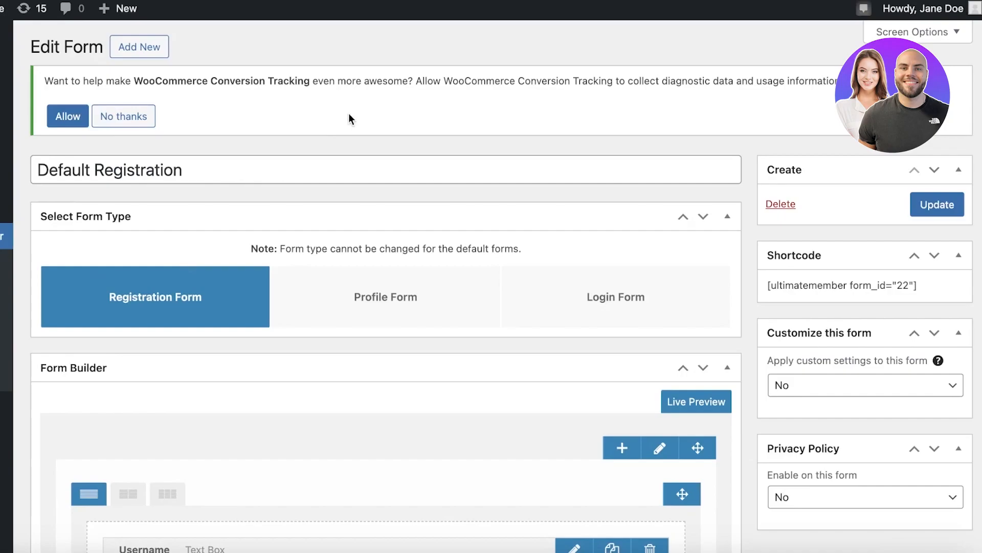
Save the changes to the Default Registration form
{"action": "scroll", "coordinate": [640, 100], "scroll_direction": "down", "scroll_amount": 1}
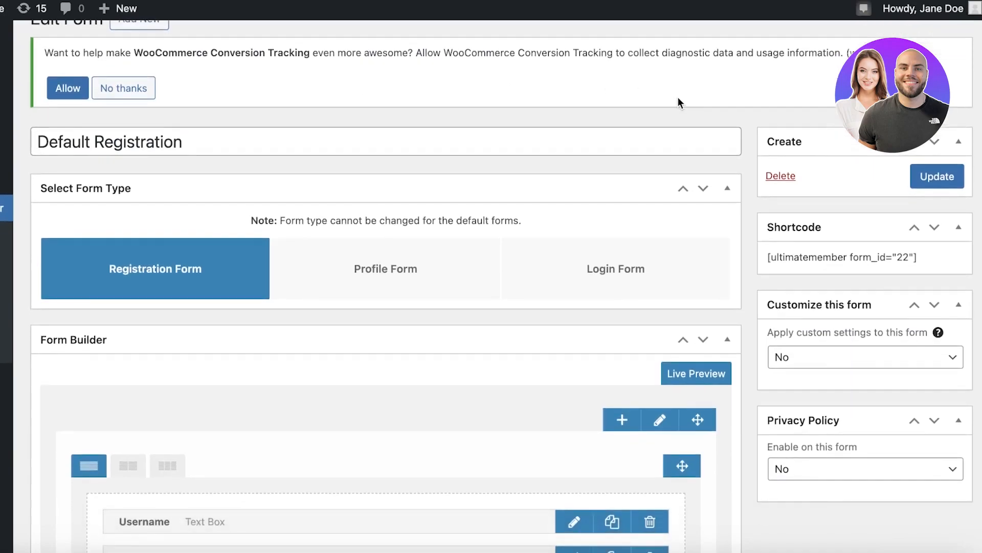
{"action": "left_click", "coordinate": [936, 188]}
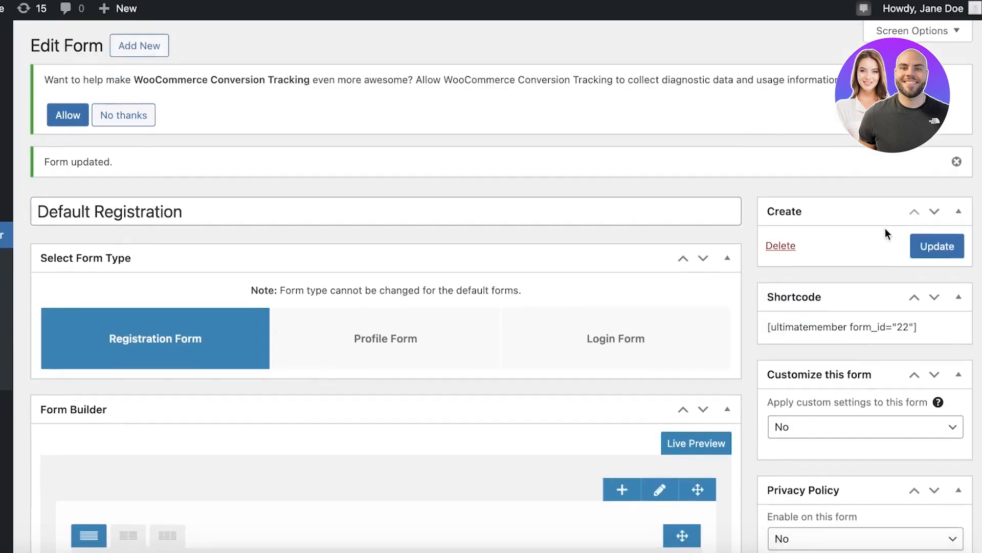
{"action": "scroll", "coordinate": [266, 182], "scroll_direction": "down", "scroll_amount": 3}
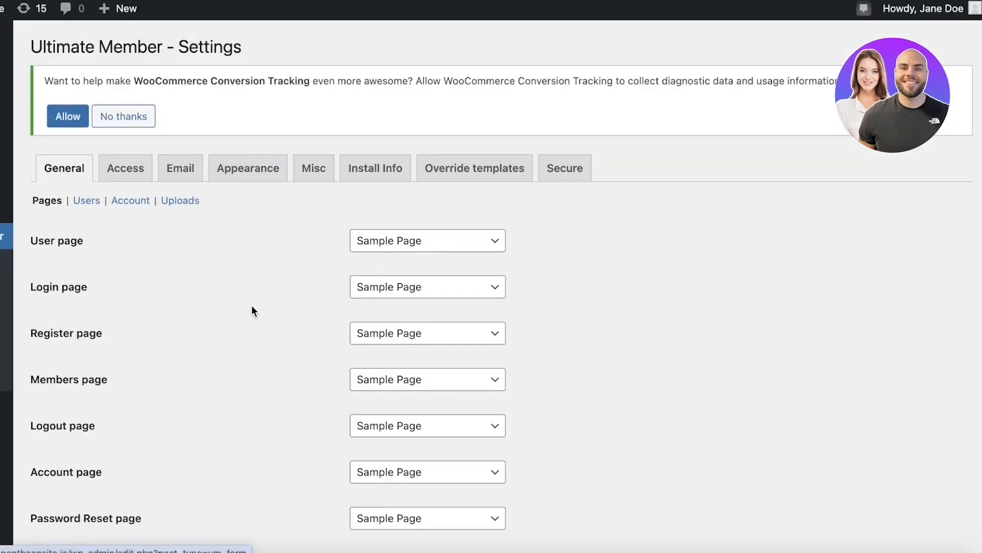
Select Sample Page as the Register page in the Ultimate Member general page settings
{"action": "left_click", "coordinate": [369, 337]}
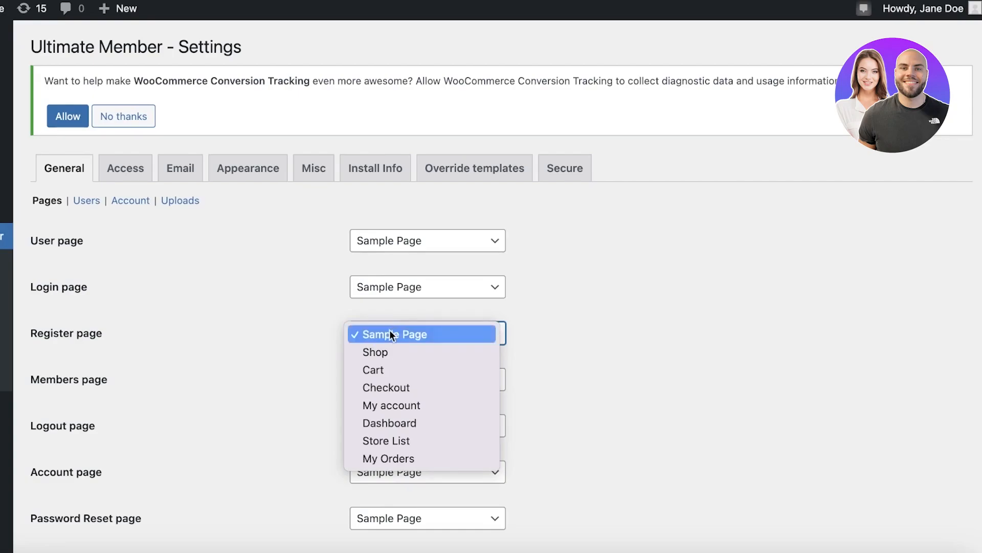
{"action": "left_click", "coordinate": [390, 333]}
Review the Ultimate Member content restriction settings, including global site access, the restricted message, post types and taxonomies
{"action": "left_click", "coordinate": [132, 169]}
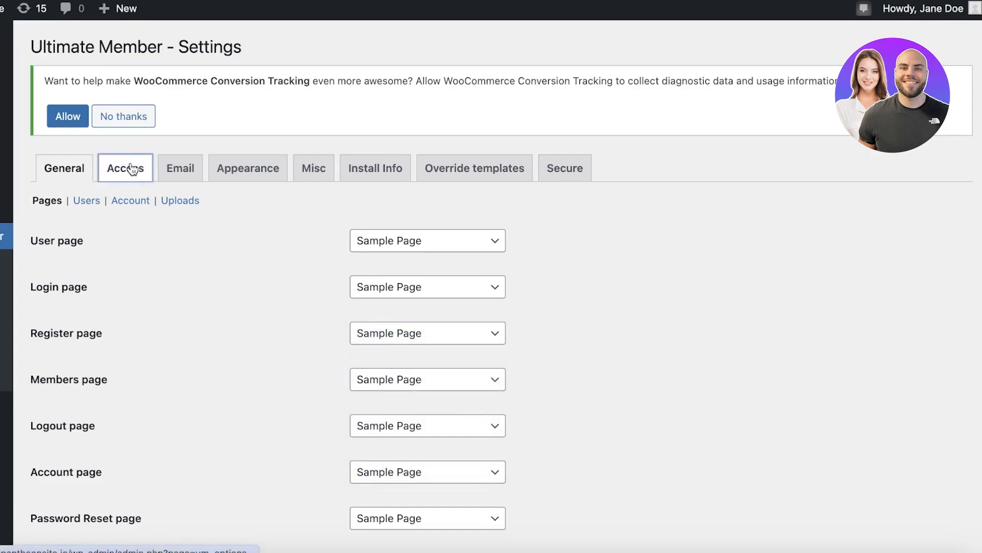
{"action": "scroll", "coordinate": [327, 205], "scroll_direction": "down", "scroll_amount": 1}
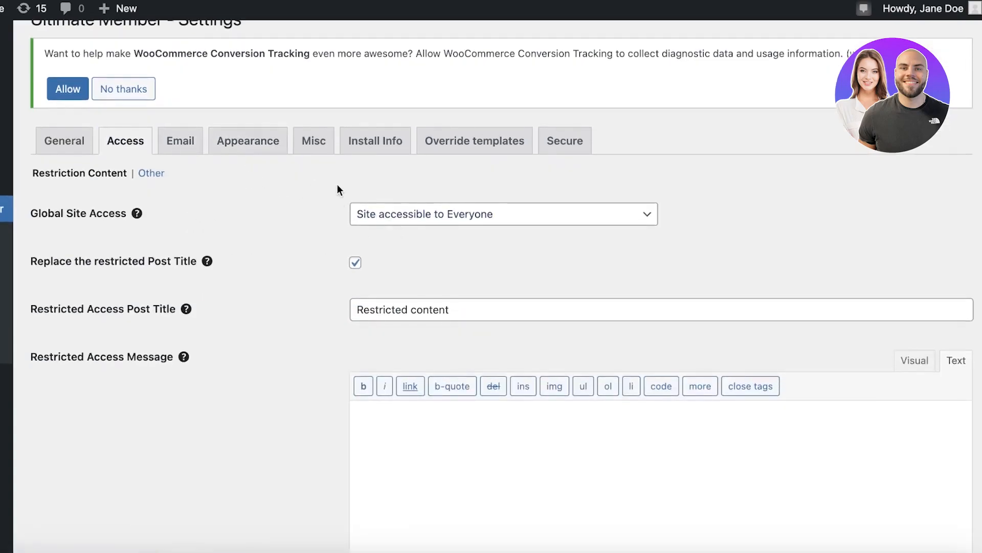
{"action": "scroll", "coordinate": [341, 187], "scroll_direction": "down", "scroll_amount": 3}
{"action": "scroll", "coordinate": [481, 136], "scroll_direction": "down", "scroll_amount": 5}
{"action": "scroll", "coordinate": [480, 136], "scroll_direction": "up", "scroll_amount": 7}
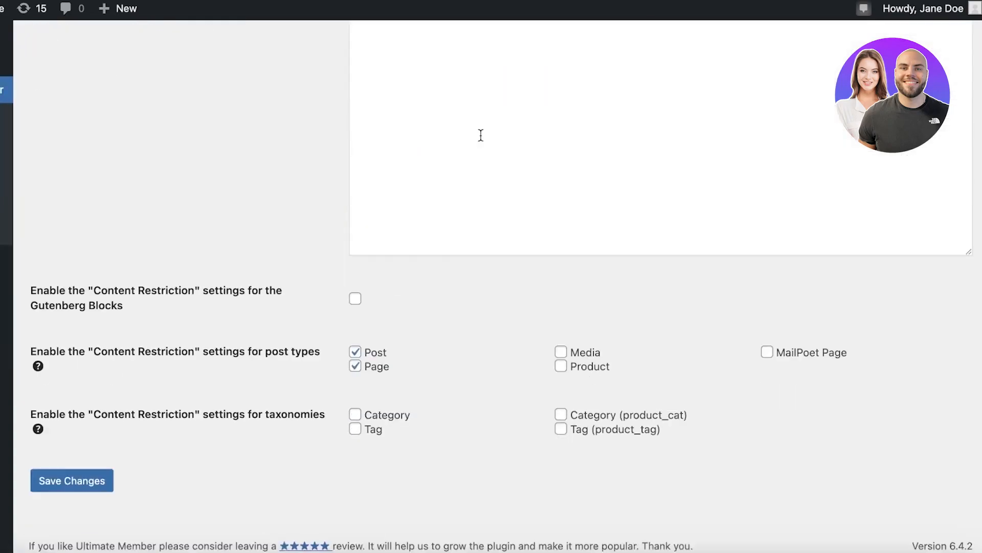
{"action": "scroll", "coordinate": [484, 149], "scroll_direction": "down", "scroll_amount": 6}
{"action": "scroll", "coordinate": [329, 129], "scroll_direction": "down", "scroll_amount": 2}
{"action": "scroll", "coordinate": [443, 279], "scroll_direction": "up", "scroll_amount": 15}
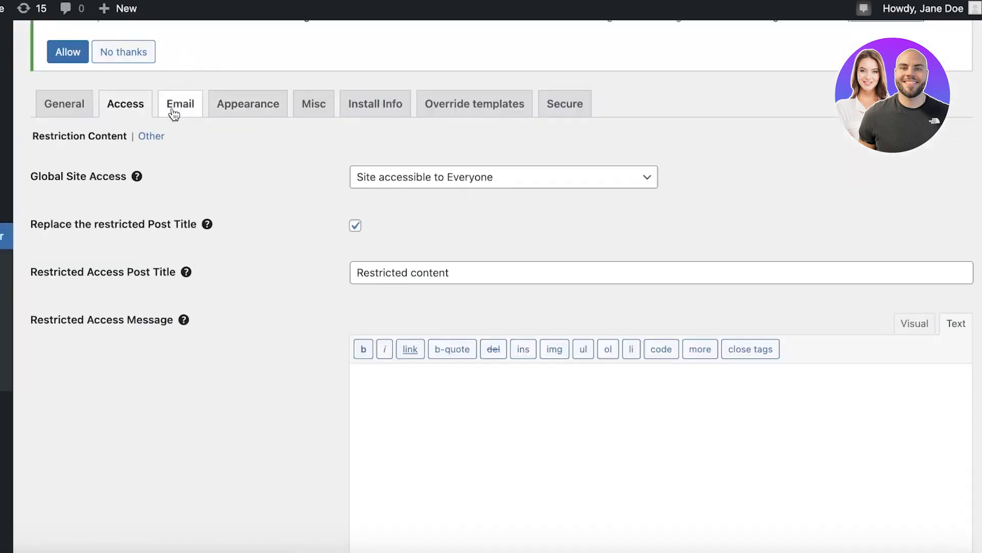
Review the profile appearance settings of Ultimate Member, from the default template to the header and empty-profile options
{"action": "left_click", "coordinate": [212, 107]}
{"action": "left_click", "coordinate": [479, 189]}
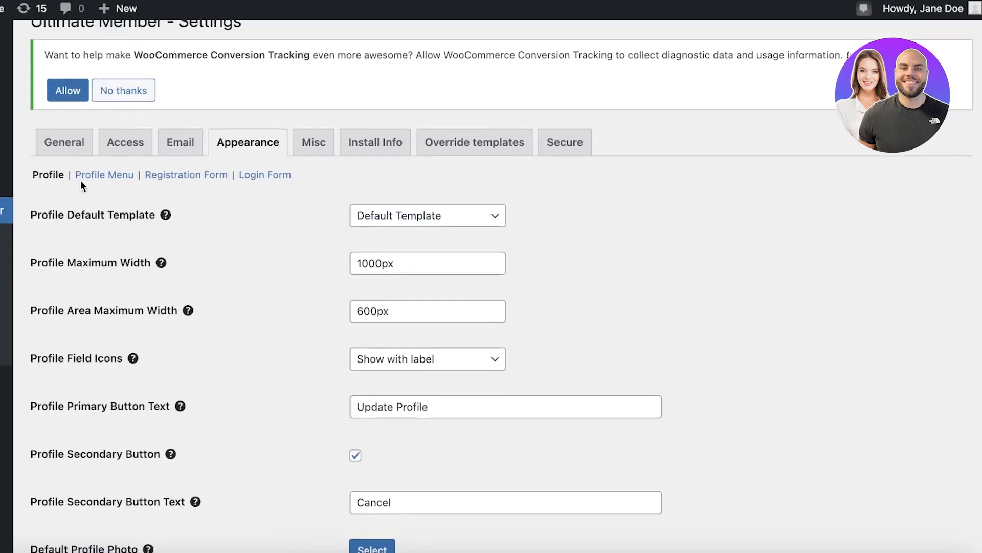
{"action": "scroll", "coordinate": [72, 171], "scroll_direction": "down", "scroll_amount": 10}
{"action": "scroll", "coordinate": [295, 178], "scroll_direction": "down", "scroll_amount": 5}
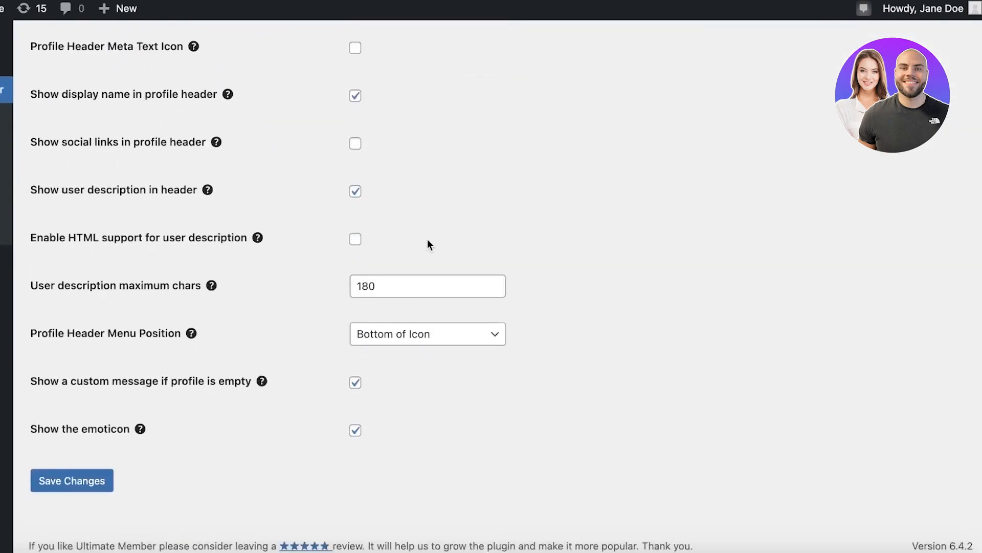
{"action": "scroll", "coordinate": [428, 243], "scroll_direction": "up", "scroll_amount": 12}
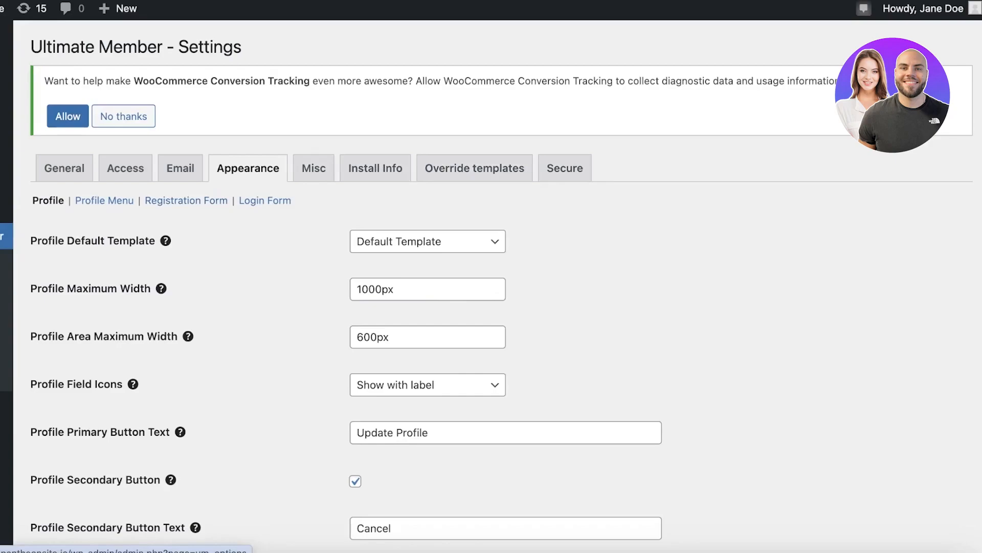
Find Sample Page in the list of all pages and view its content on the live site
{"action": "mouse_move", "coordinate": [4, 159]}
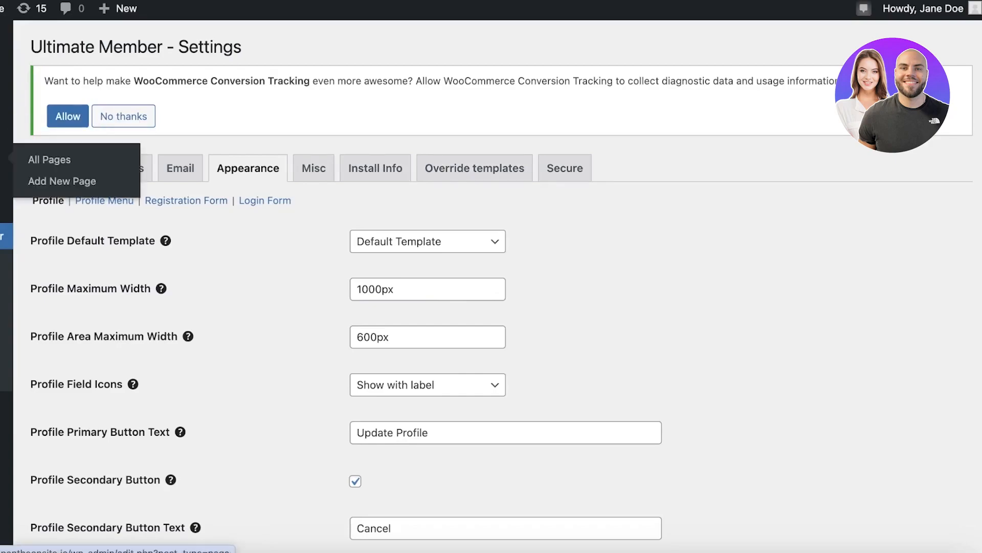
{"action": "left_click", "coordinate": [50, 159]}
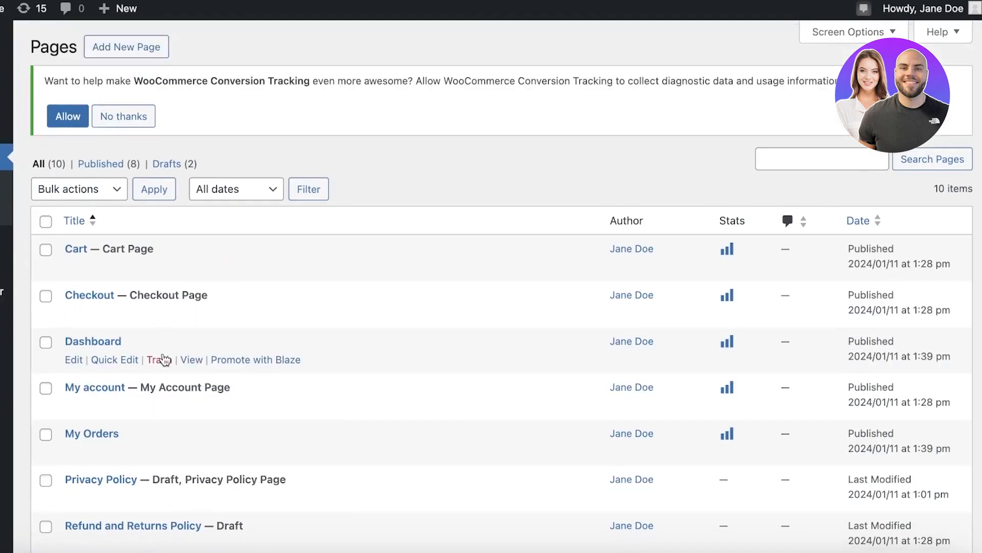
{"action": "scroll", "coordinate": [184, 473], "scroll_direction": "down", "scroll_amount": 3}
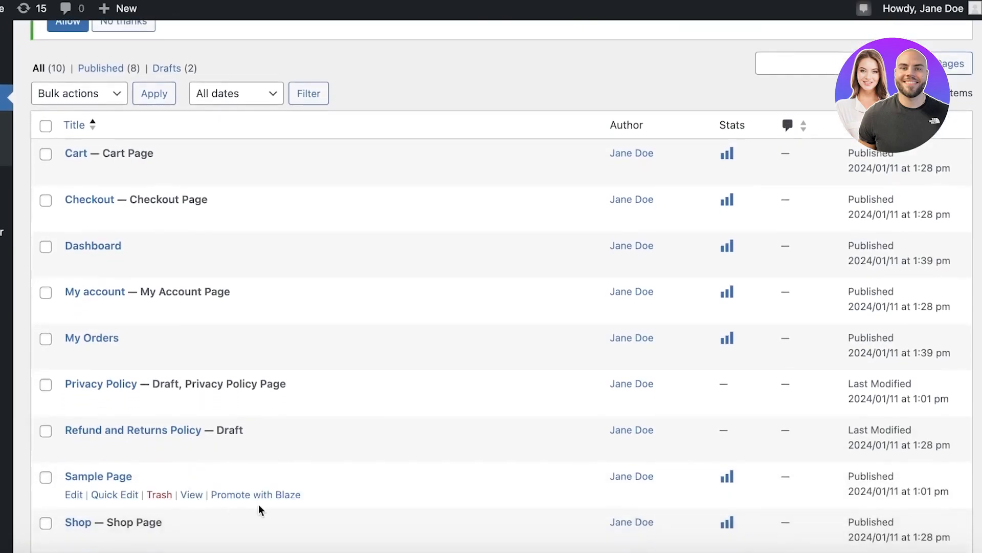
{"action": "left_click", "coordinate": [191, 499]}
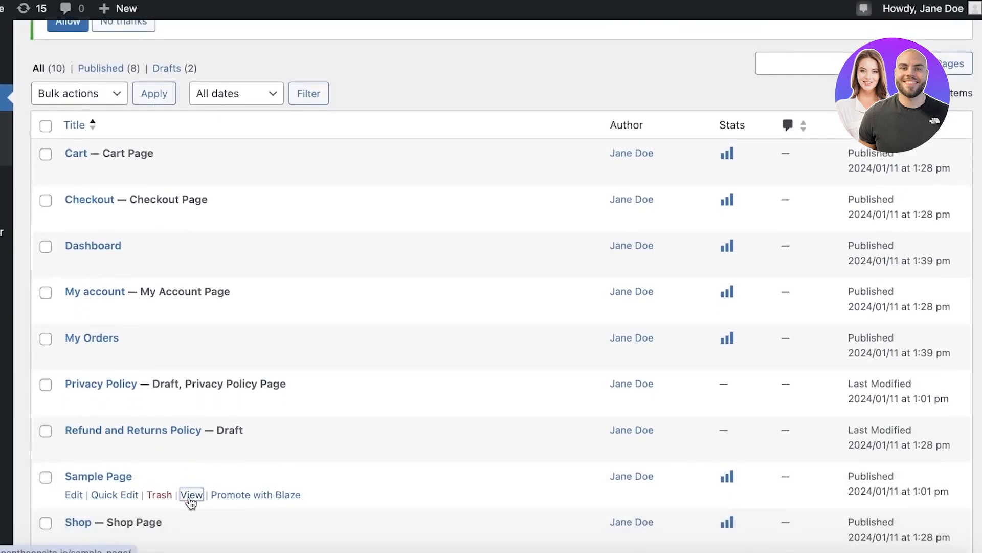
{"action": "scroll", "coordinate": [522, 130], "scroll_direction": "down", "scroll_amount": 3}
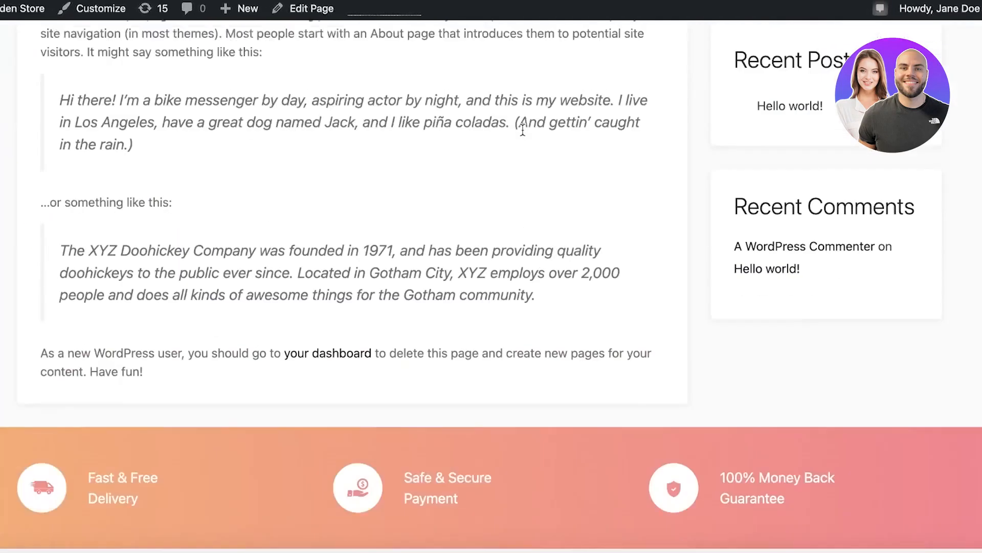
{"action": "scroll", "coordinate": [522, 131], "scroll_direction": "down", "scroll_amount": 3}
{"action": "scroll", "coordinate": [425, 168], "scroll_direction": "up", "scroll_amount": 6}
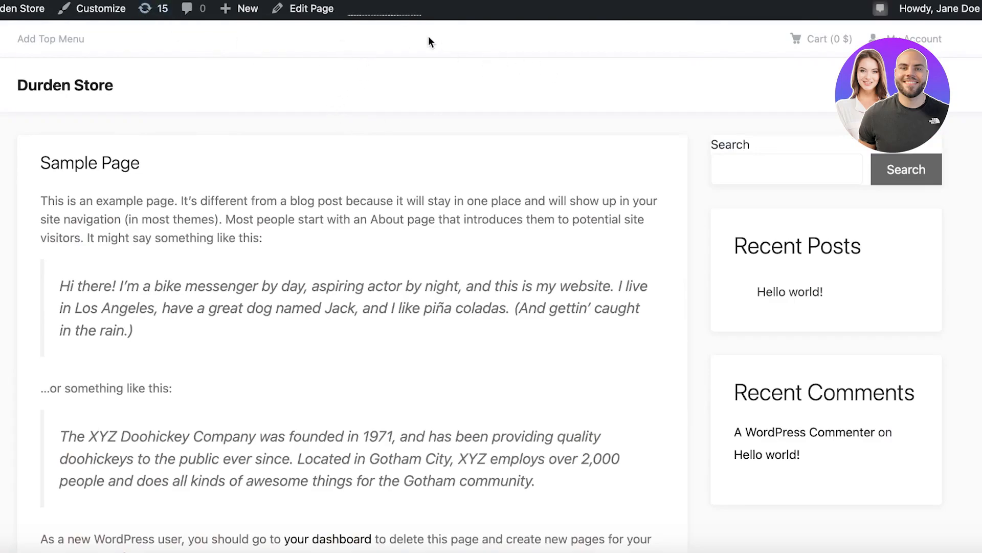
Open Sample Page in the block editor, dismiss the welcome guide, and look over its content and page settings
{"action": "left_click", "coordinate": [288, 17]}
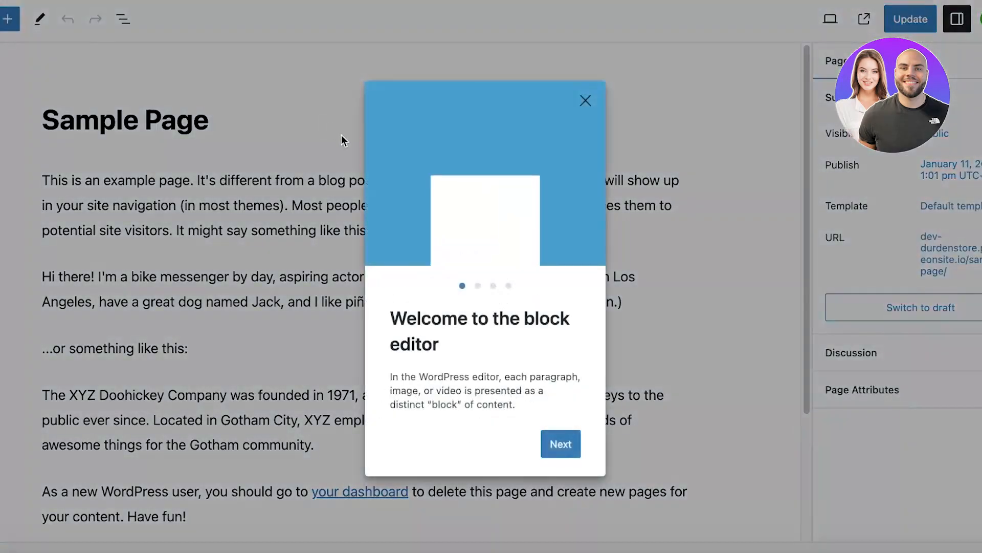
{"action": "left_click", "coordinate": [586, 100]}
{"action": "scroll", "coordinate": [665, 354], "scroll_direction": "down", "scroll_amount": 3}
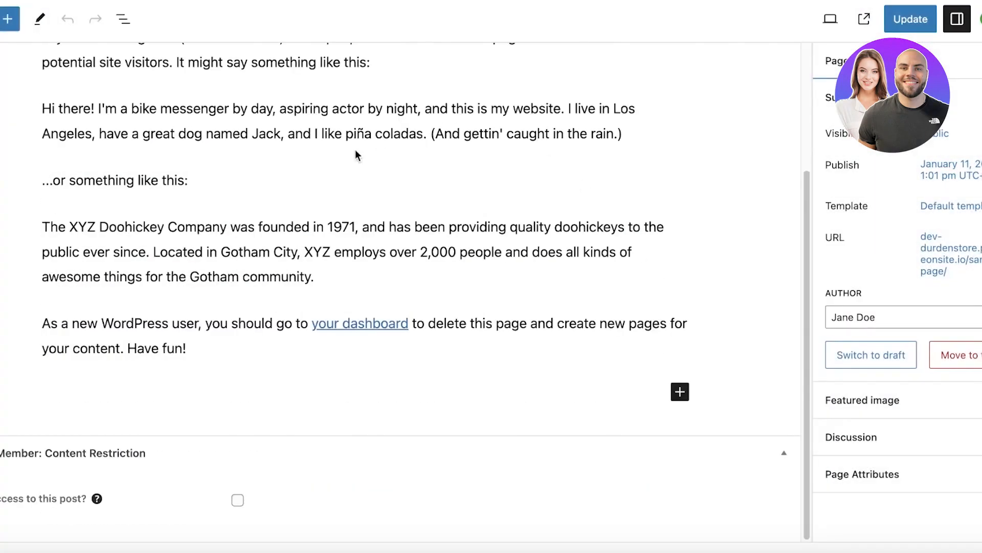
{"action": "scroll", "coordinate": [355, 149], "scroll_direction": "up", "scroll_amount": 3}
{"action": "left_click", "coordinate": [886, 61]}
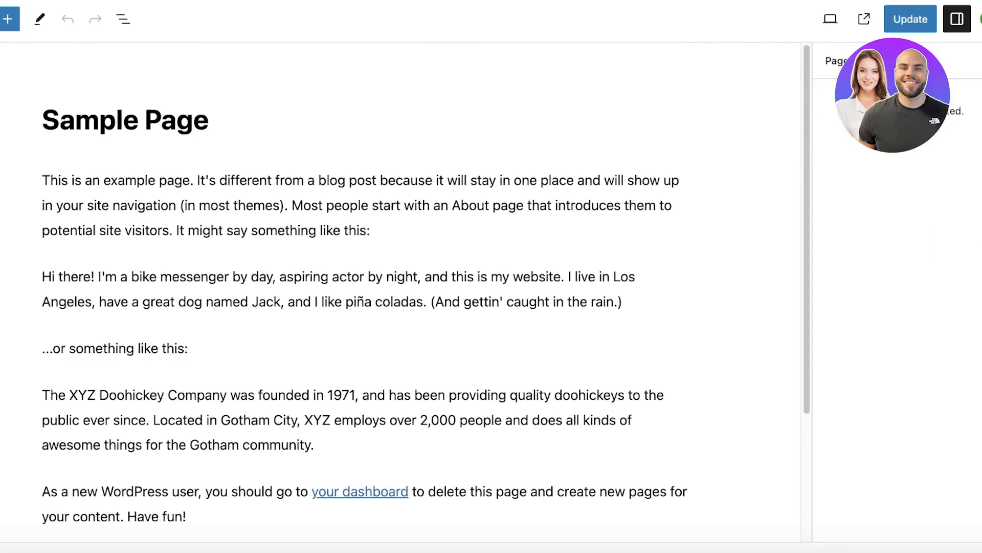
{"action": "left_click", "coordinate": [840, 62]}
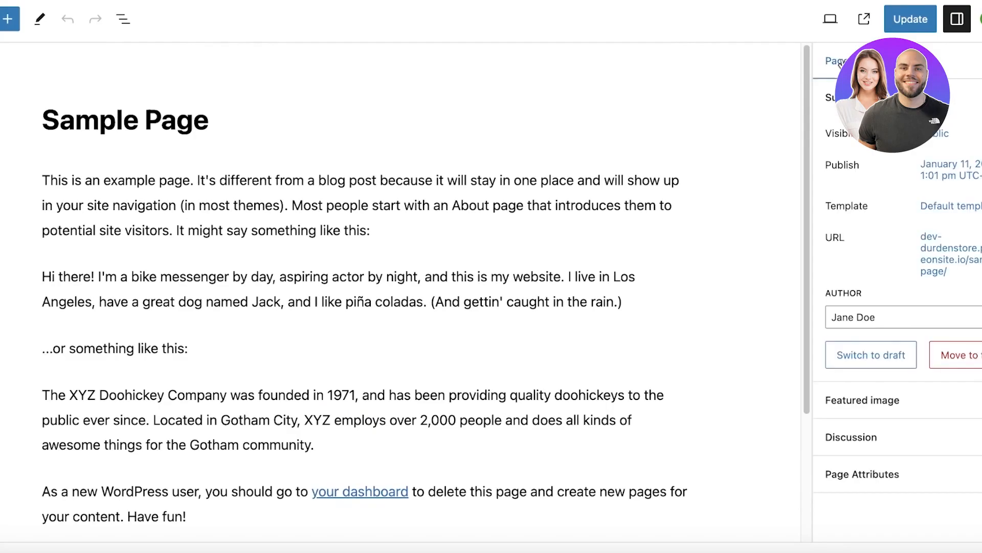
Browse the block library to the Forms category and insert a Form block at the end of Sample Page
{"action": "left_click", "coordinate": [8, 19]}
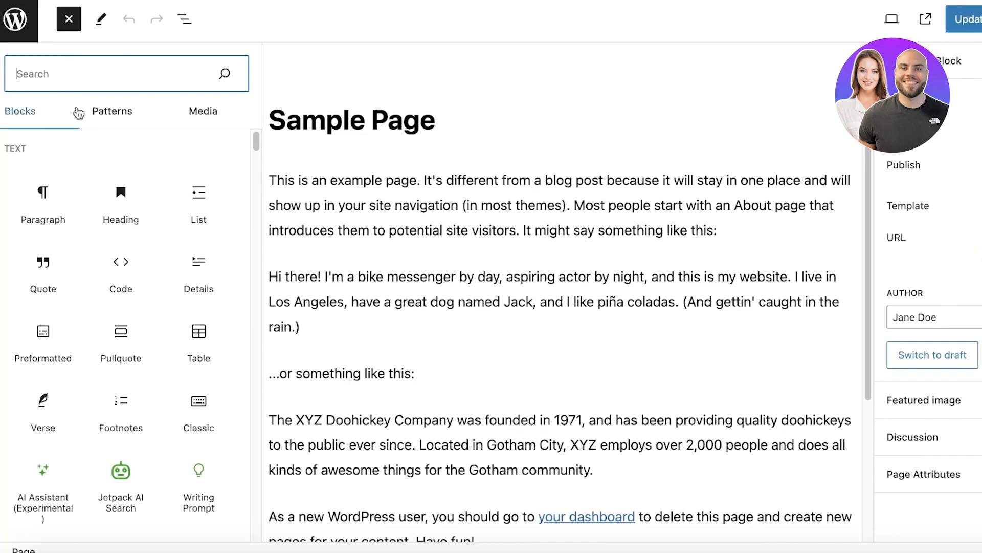
{"action": "scroll", "coordinate": [82, 307], "scroll_direction": "down", "scroll_amount": 2}
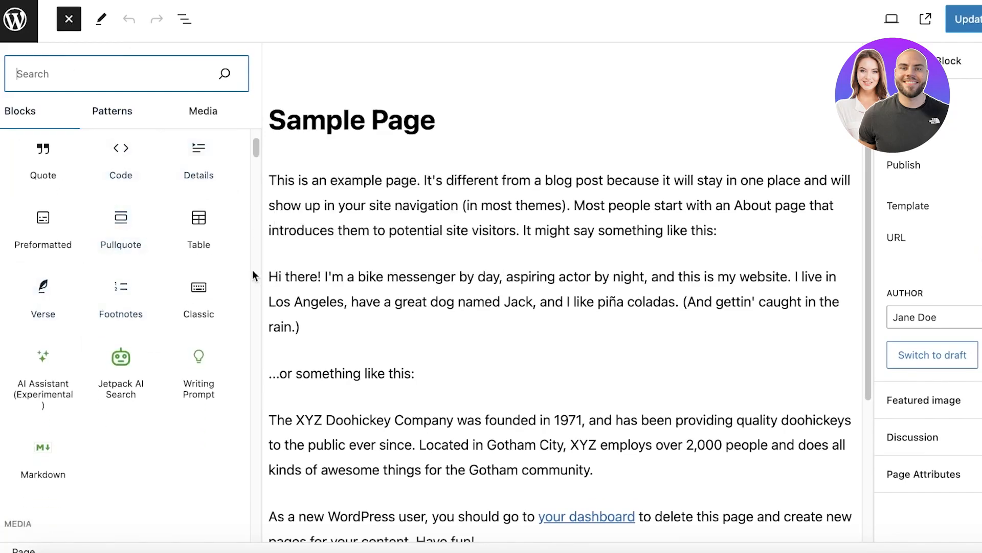
{"action": "scroll", "coordinate": [82, 309], "scroll_direction": "down", "scroll_amount": 4}
{"action": "scroll", "coordinate": [35, 262], "scroll_direction": "down", "scroll_amount": 7}
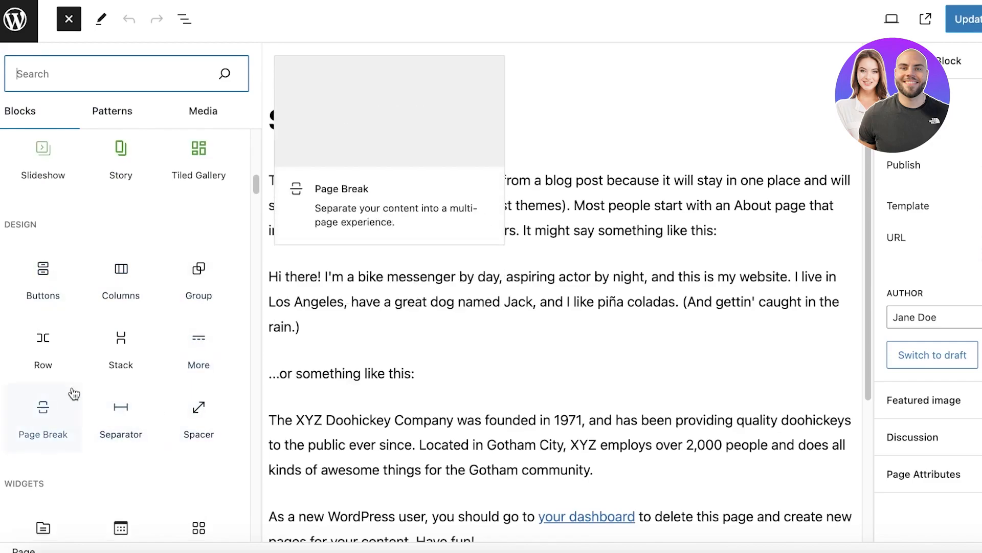
{"action": "scroll", "coordinate": [77, 377], "scroll_direction": "down", "scroll_amount": 3}
{"action": "scroll", "coordinate": [138, 300], "scroll_direction": "down", "scroll_amount": 3}
{"action": "scroll", "coordinate": [122, 294], "scroll_direction": "down", "scroll_amount": 20}
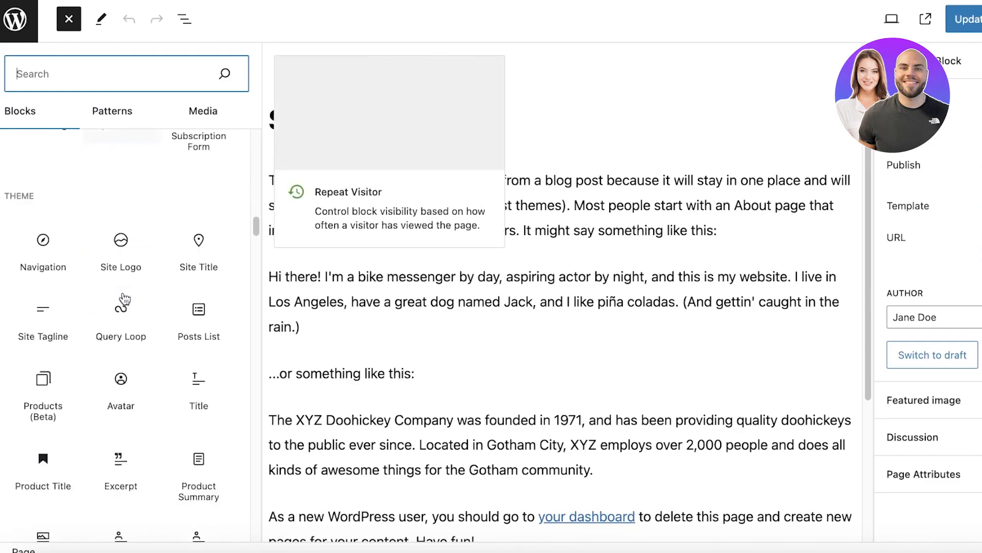
{"action": "scroll", "coordinate": [124, 299], "scroll_direction": "down", "scroll_amount": 1}
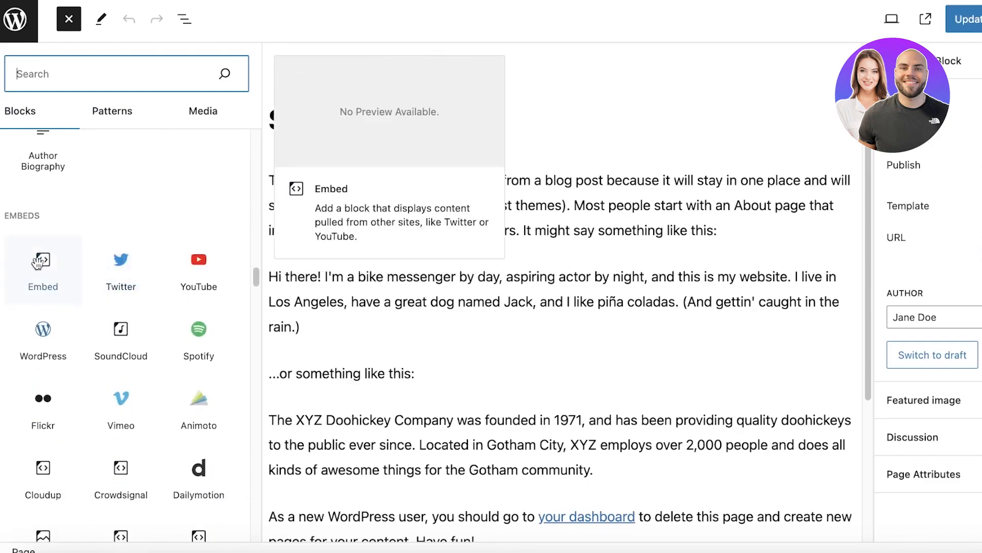
{"action": "scroll", "coordinate": [26, 275], "scroll_direction": "down", "scroll_amount": 3}
{"action": "scroll", "coordinate": [28, 278], "scroll_direction": "down", "scroll_amount": 18}
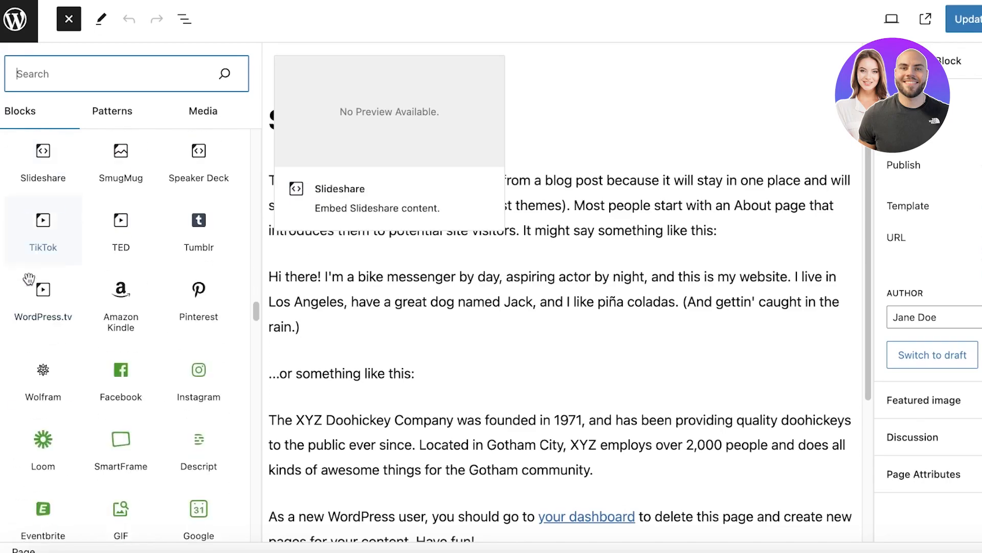
{"action": "scroll", "coordinate": [30, 285], "scroll_direction": "down", "scroll_amount": 4}
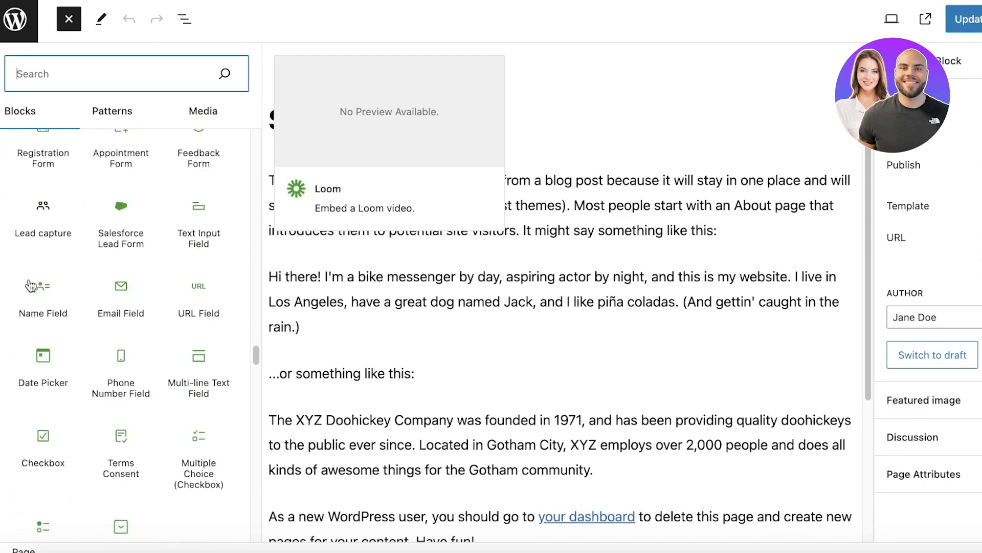
{"action": "scroll", "coordinate": [32, 284], "scroll_direction": "up", "scroll_amount": 4}
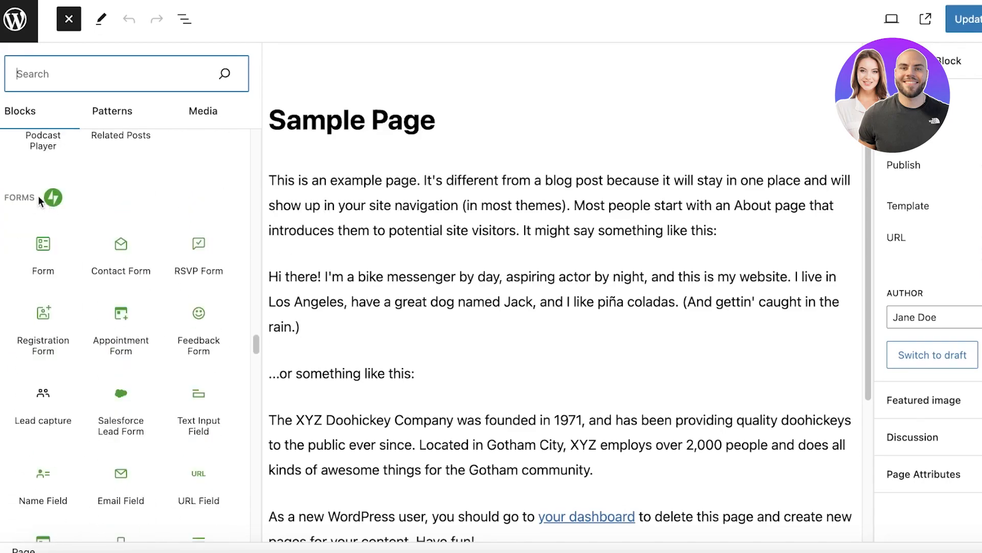
{"action": "left_click", "coordinate": [42, 241]}
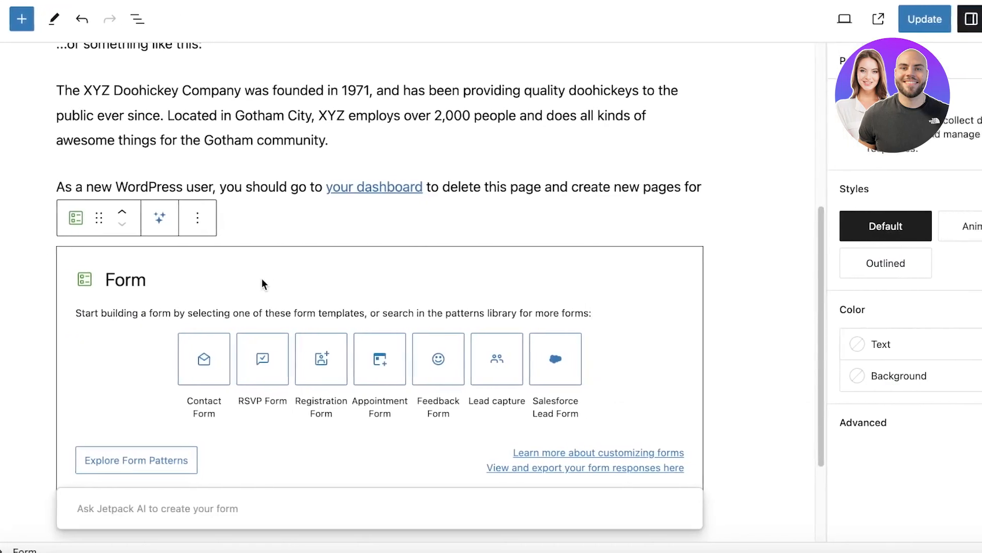
Apply the Contact Form template to the new Form block and inspect its name, email and message fields
{"action": "scroll", "coordinate": [221, 284], "scroll_direction": "down", "scroll_amount": 3}
{"action": "left_click", "coordinate": [181, 225]}
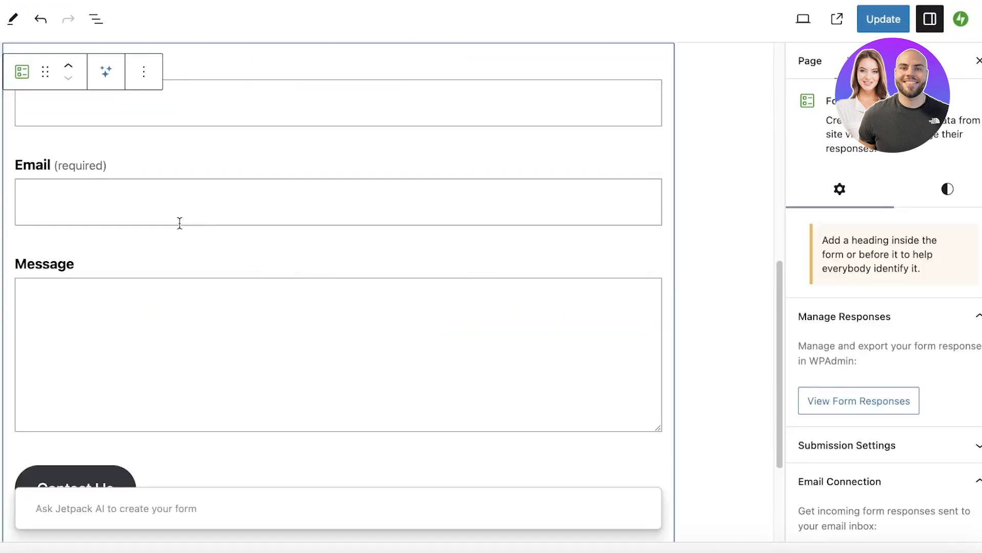
{"action": "scroll", "coordinate": [180, 222], "scroll_direction": "up", "scroll_amount": 4}
{"action": "left_click", "coordinate": [213, 314]}
{"action": "scroll", "coordinate": [493, 315], "scroll_direction": "down", "scroll_amount": 4}
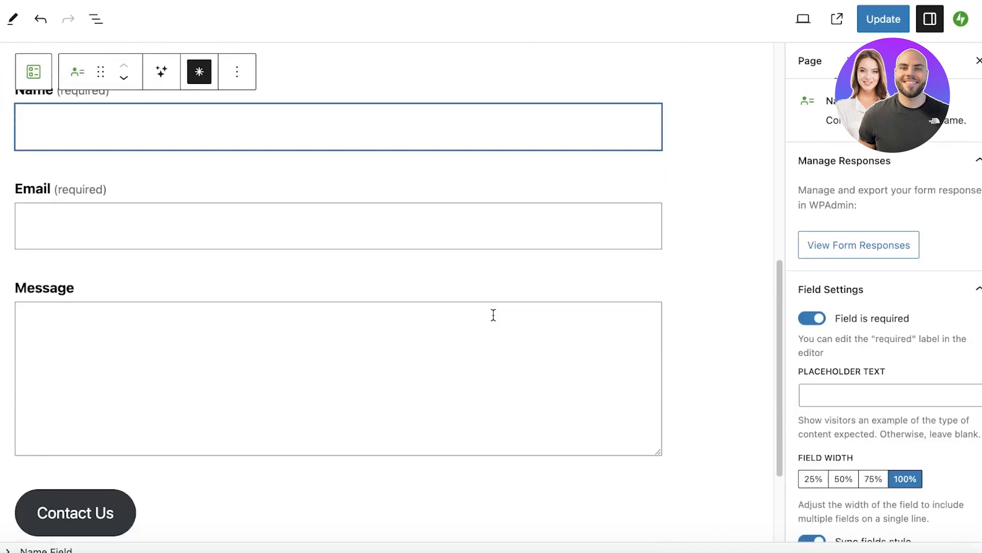
Delete the entire contact form block from Sample Page
{"action": "left_click", "coordinate": [673, 117]}
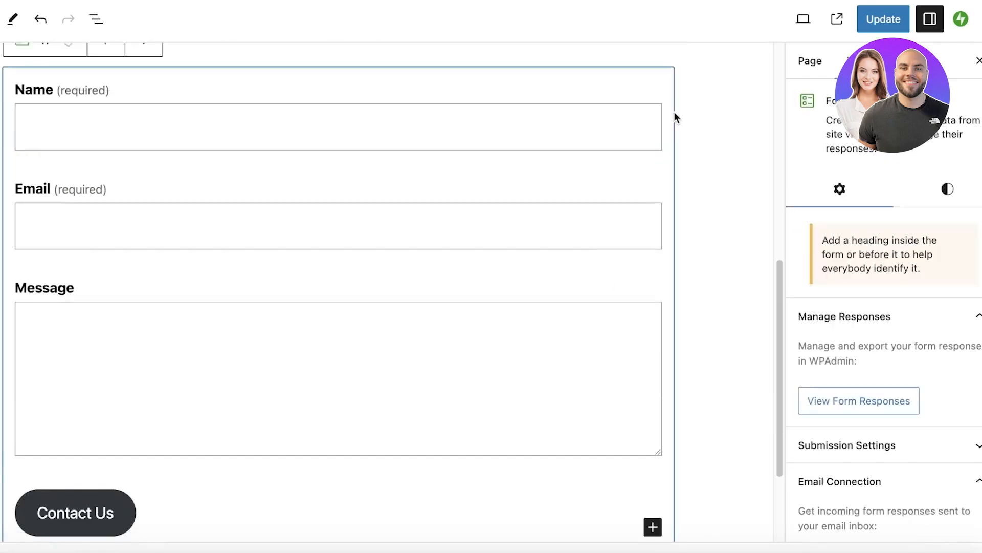
{"action": "scroll", "coordinate": [625, 259], "scroll_direction": "down", "scroll_amount": 1}
{"action": "key", "text": "Delete"}
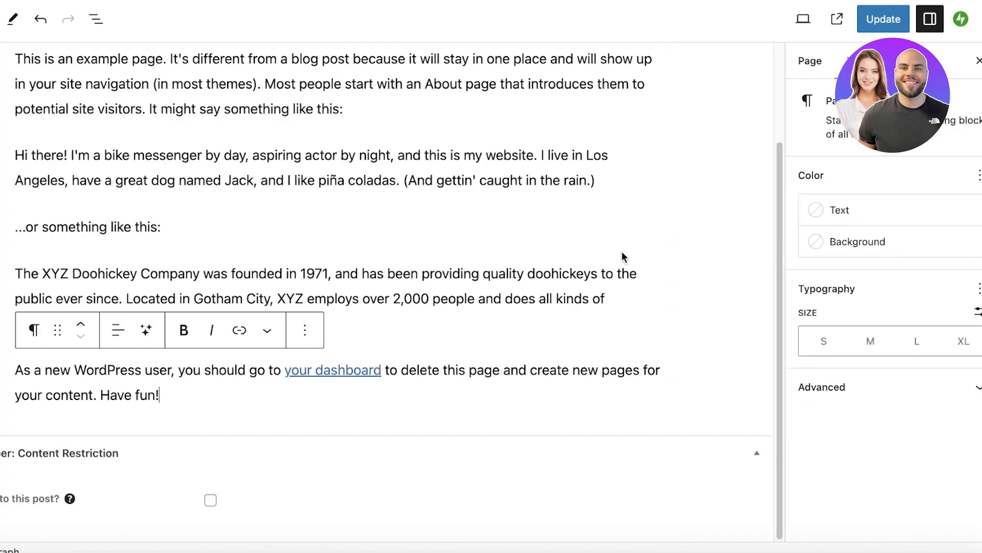
Browse the block library for Sample Page, checking the layout, form, grow and WooCommerce block groups for a Registration Form block
{"action": "left_click", "coordinate": [1, 19]}
{"action": "scroll", "coordinate": [27, 276], "scroll_direction": "down", "scroll_amount": 20}
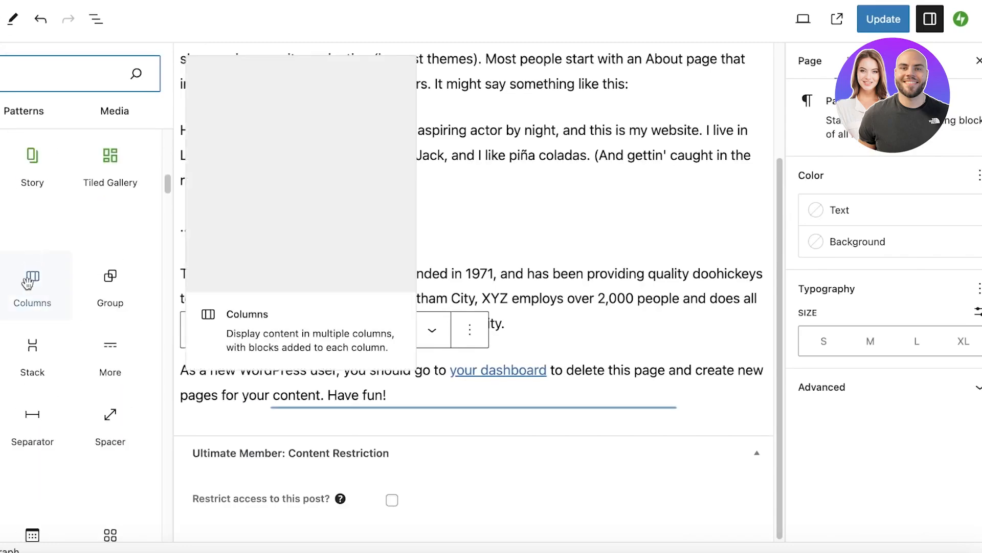
{"action": "scroll", "coordinate": [72, 332], "scroll_direction": "down", "scroll_amount": 20}
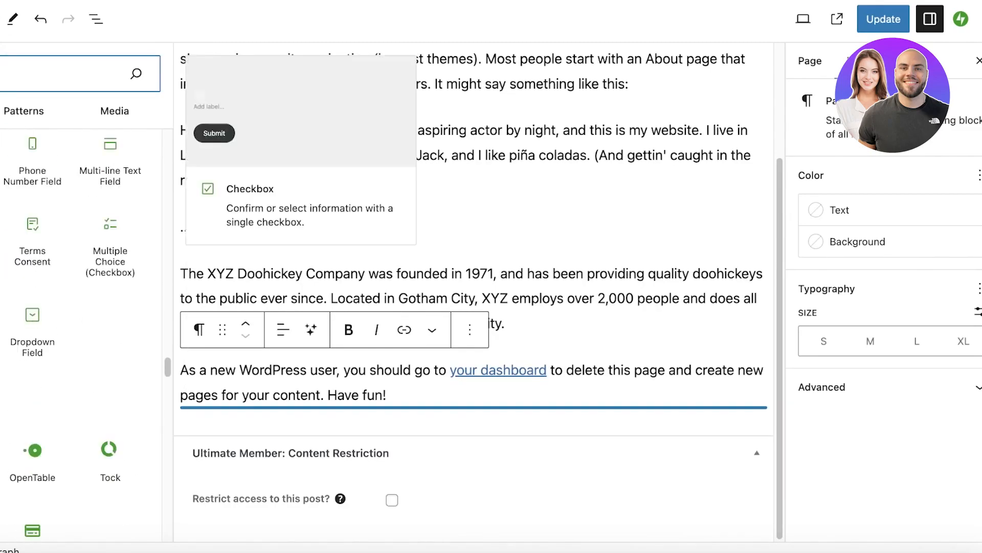
{"action": "scroll", "coordinate": [72, 333], "scroll_direction": "up", "scroll_amount": 8}
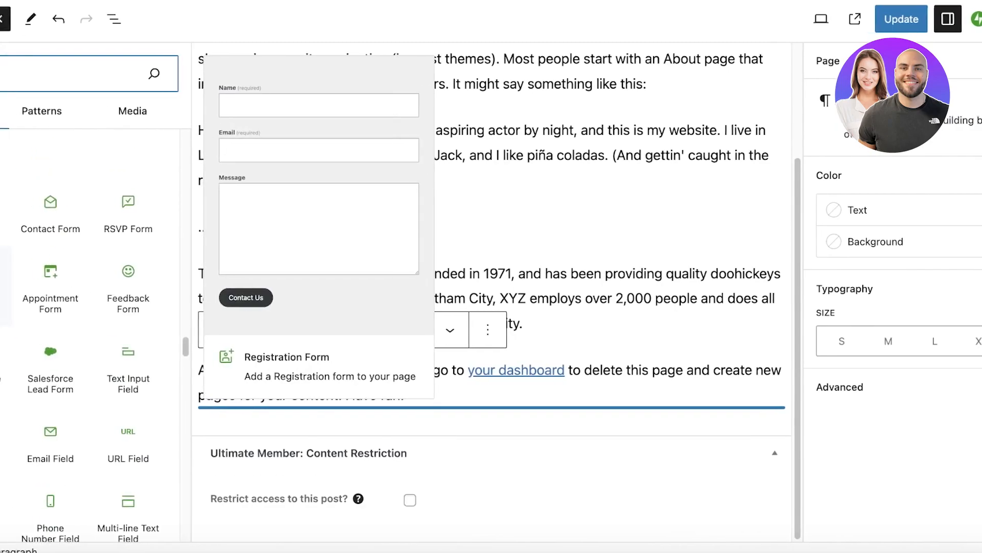
{"action": "scroll", "coordinate": [50, 259], "scroll_direction": "down", "scroll_amount": 15}
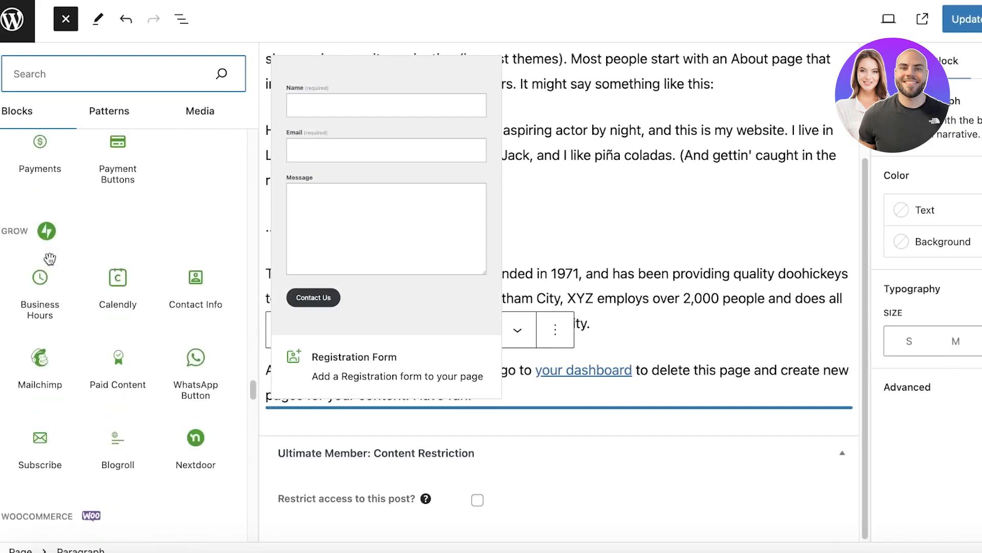
{"action": "scroll", "coordinate": [50, 258], "scroll_direction": "up", "scroll_amount": 5}
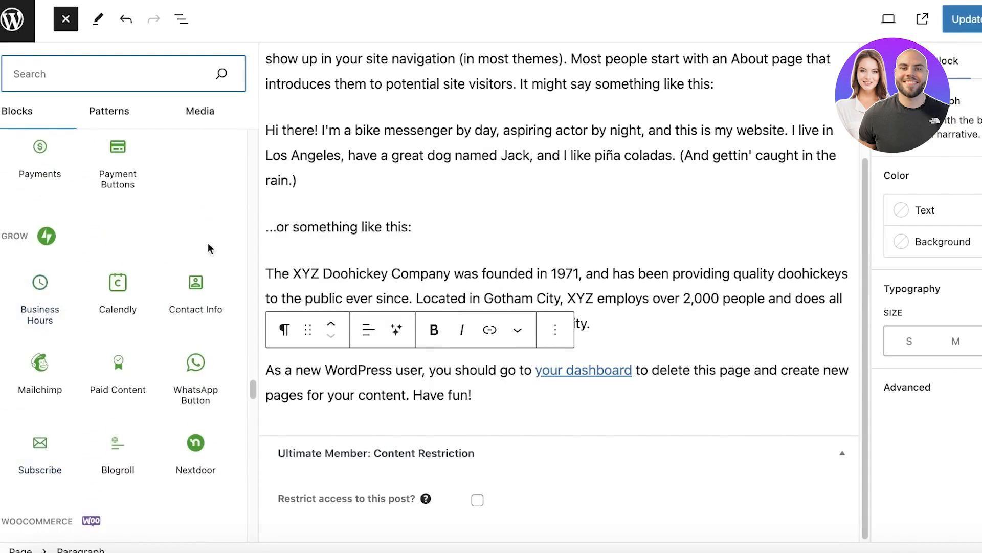
{"action": "scroll", "coordinate": [200, 251], "scroll_direction": "down", "scroll_amount": 10}
{"action": "scroll", "coordinate": [149, 208], "scroll_direction": "down", "scroll_amount": 10}
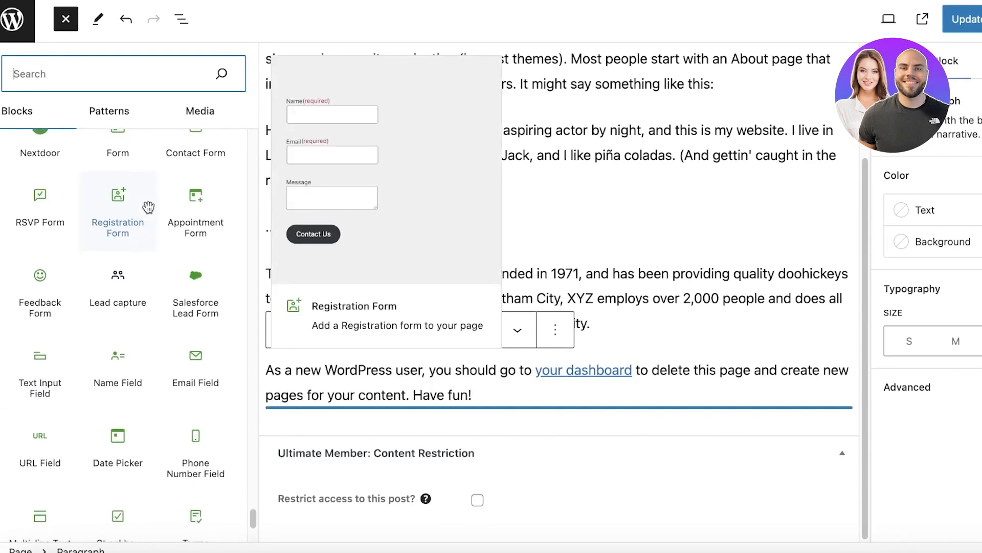
Look through the pattern categories and the media sources available for inserting into Sample Page
{"action": "left_click", "coordinate": [112, 115]}
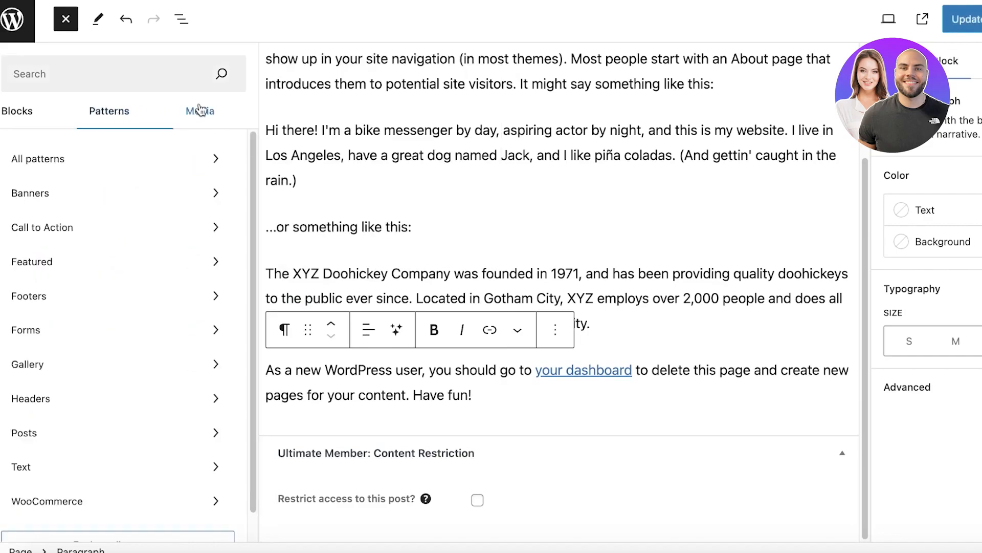
{"action": "left_click", "coordinate": [201, 110]}
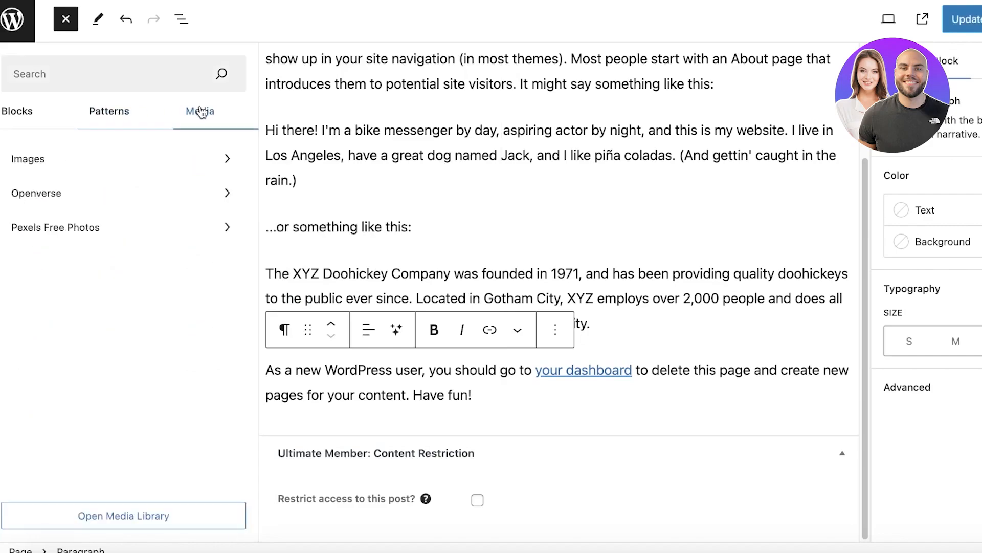
{"action": "left_click", "coordinate": [49, 110]}
{"action": "left_click", "coordinate": [127, 114]}
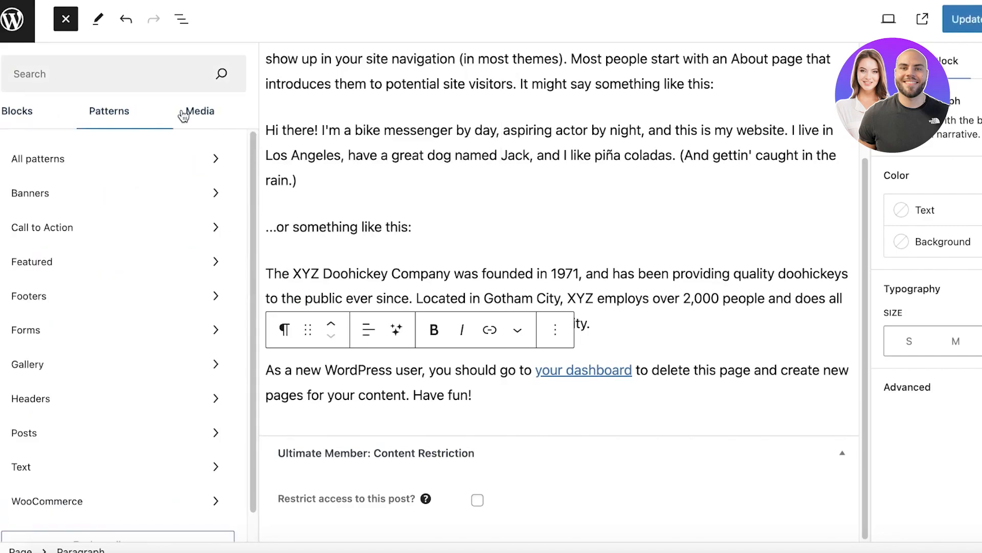
{"action": "left_click", "coordinate": [183, 116]}
{"action": "left_click", "coordinate": [30, 112]}
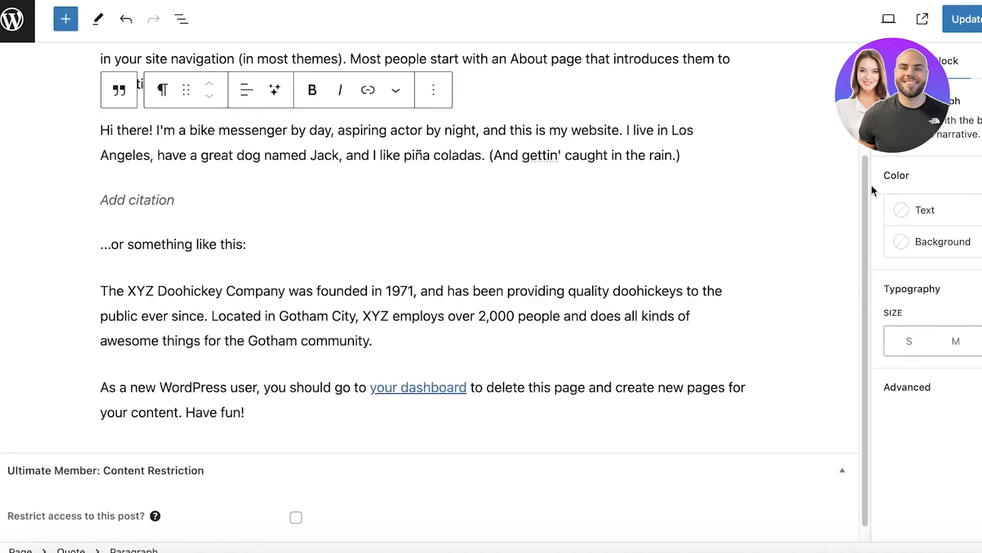
Update Sample Page with the Jetpack settings closed, and return to the list of all pages
{"action": "scroll", "coordinate": [747, 84], "scroll_direction": "up", "scroll_amount": 3}
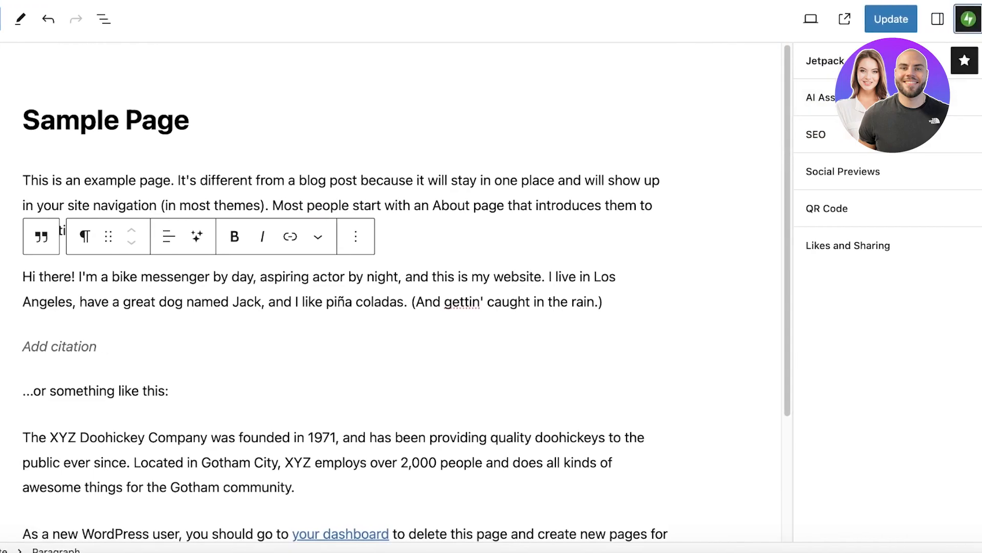
{"action": "left_click", "coordinate": [957, 12]}
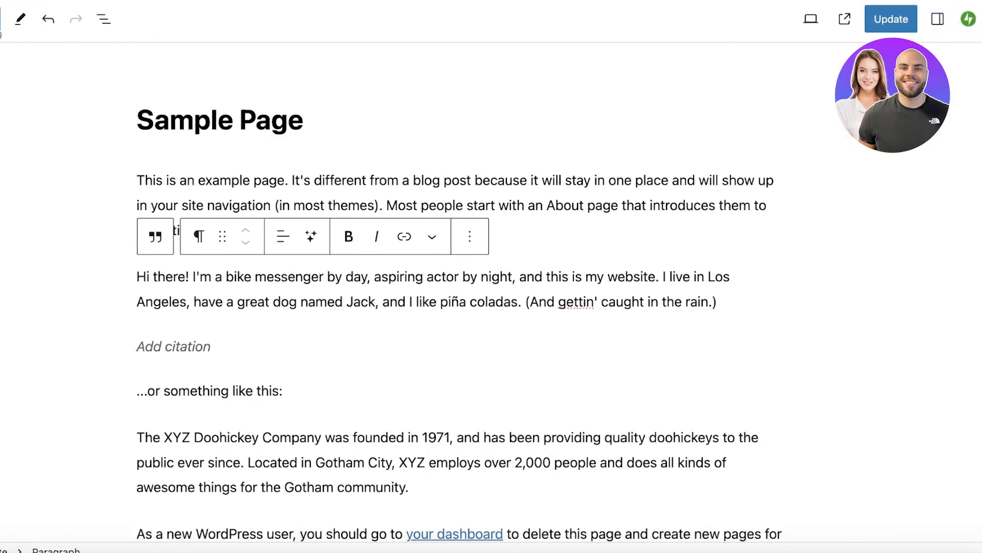
{"action": "left_click", "coordinate": [16, 19]}
{"action": "left_click", "coordinate": [890, 19]}
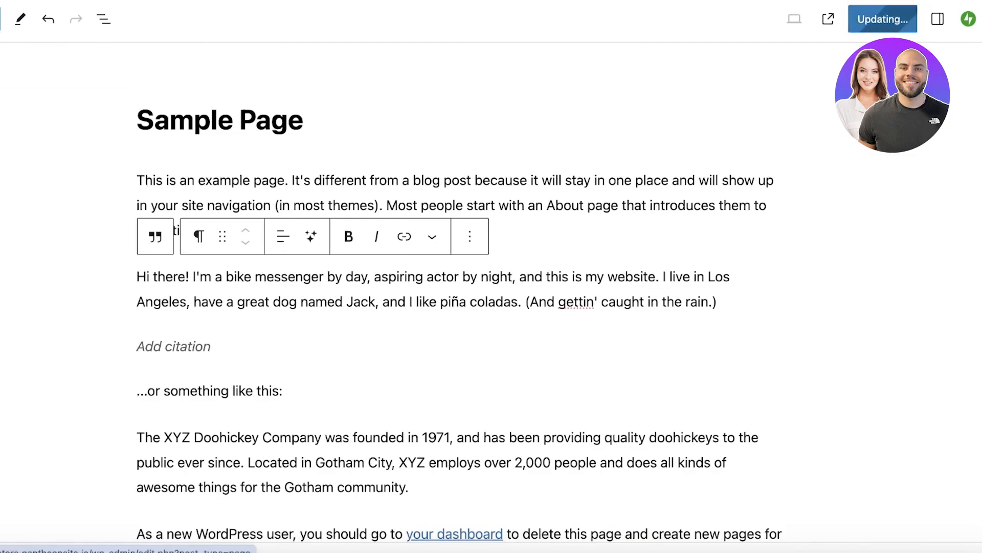
{"action": "left_click", "coordinate": [0, 19]}
Open the Durden Store front end in a new browser tab and look over its home page
{"action": "scroll", "coordinate": [158, 329], "scroll_direction": "down", "scroll_amount": 1}
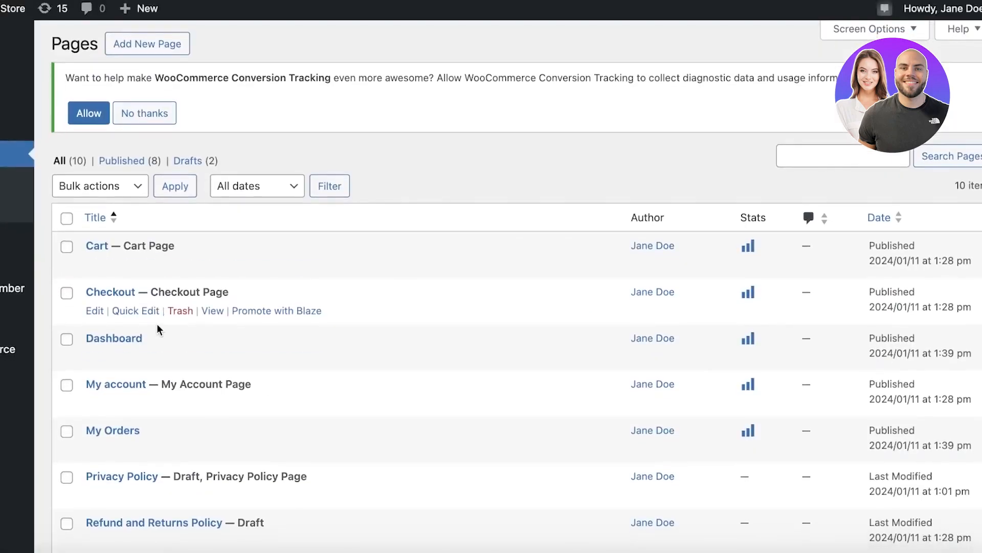
{"action": "scroll", "coordinate": [155, 360], "scroll_direction": "down", "scroll_amount": 1}
{"action": "right_click", "coordinate": [10, 8]}
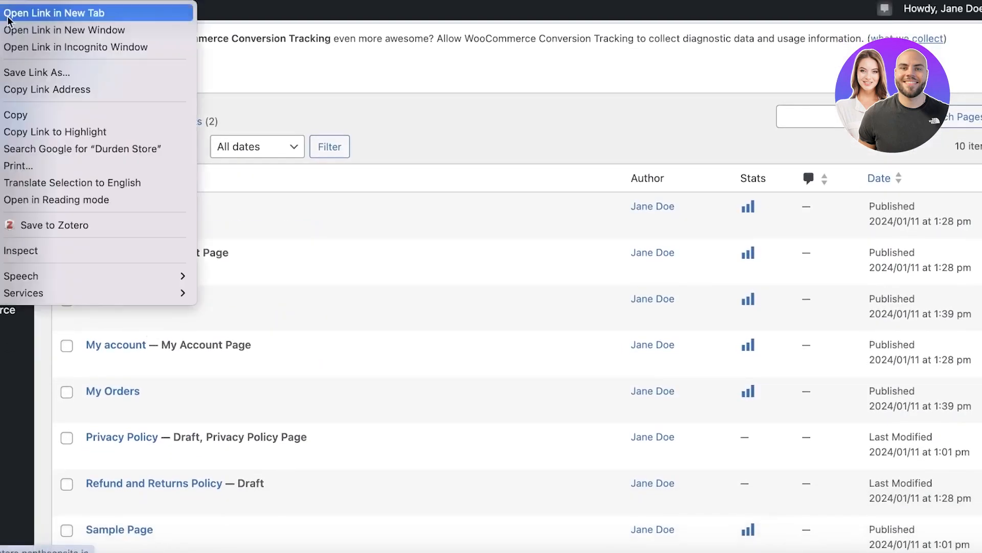
{"action": "left_click", "coordinate": [51, 12]}
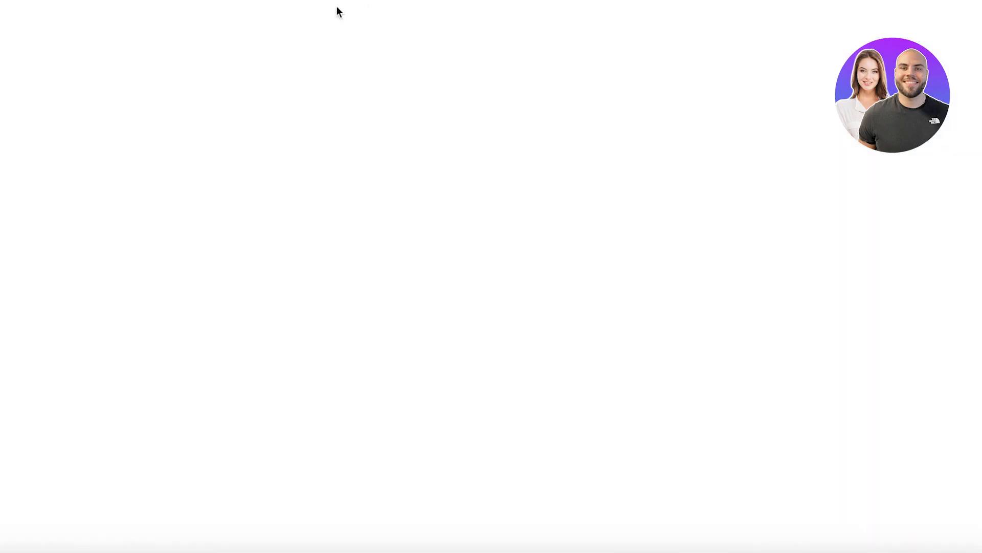
{"action": "scroll", "coordinate": [61, 61], "scroll_direction": "down", "scroll_amount": 10}
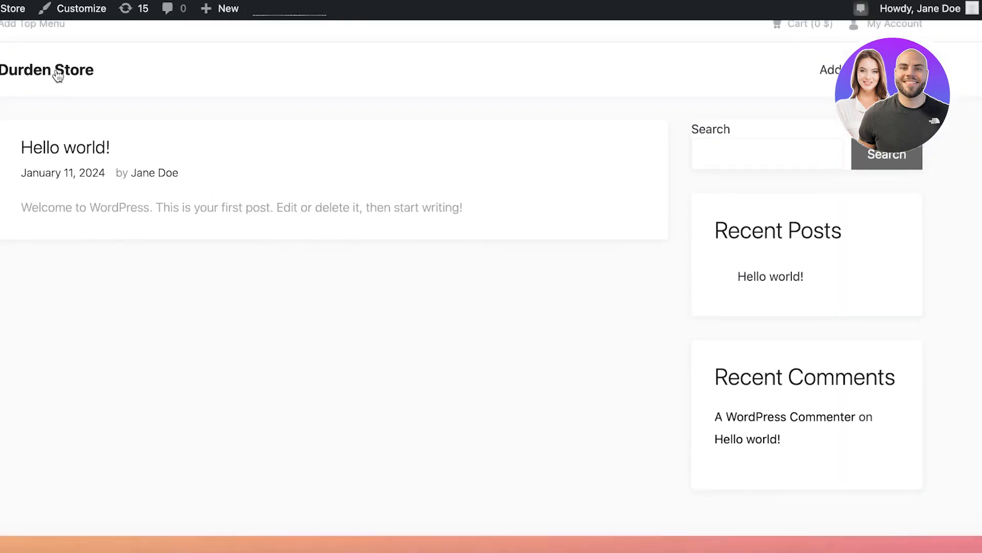
{"action": "scroll", "coordinate": [70, 76], "scroll_direction": "up", "scroll_amount": 10}
{"action": "scroll", "coordinate": [614, 119], "scroll_direction": "down", "scroll_amount": 3}
{"action": "scroll", "coordinate": [691, 173], "scroll_direction": "up", "scroll_amount": 3}
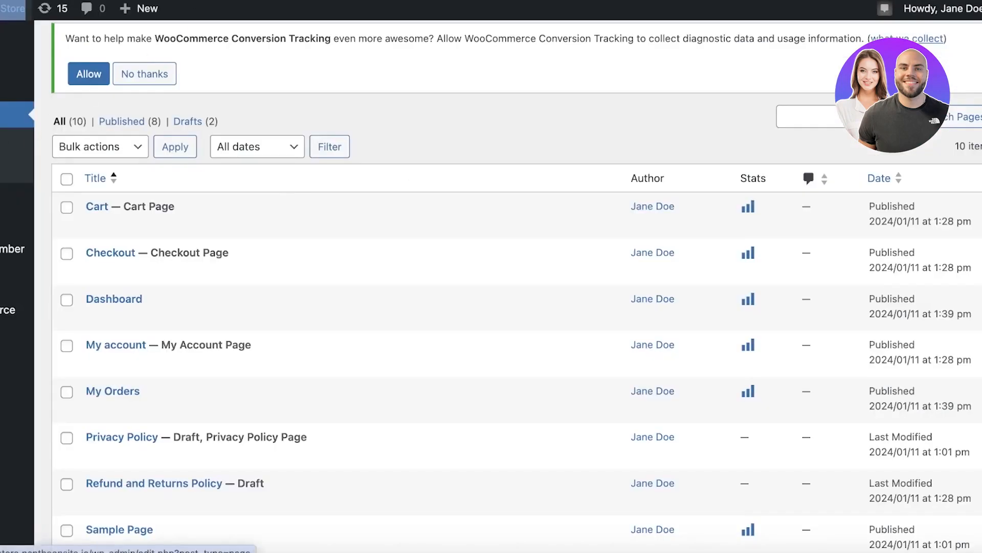
Review the site's list of pages and view the published Dashboard page
{"action": "scroll", "coordinate": [185, 272], "scroll_direction": "down", "scroll_amount": 1}
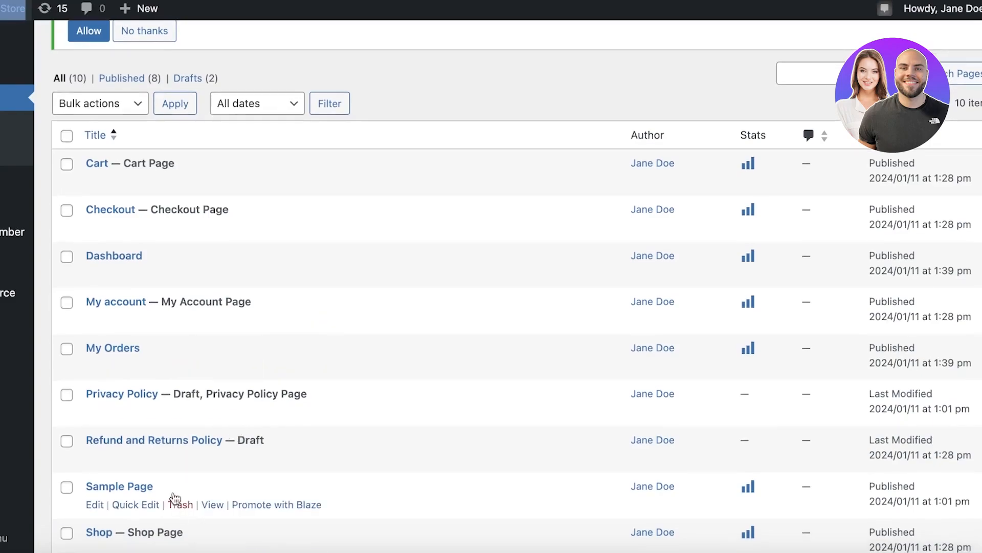
{"action": "scroll", "coordinate": [176, 486], "scroll_direction": "down", "scroll_amount": 3}
{"action": "scroll", "coordinate": [163, 417], "scroll_direction": "down", "scroll_amount": 1}
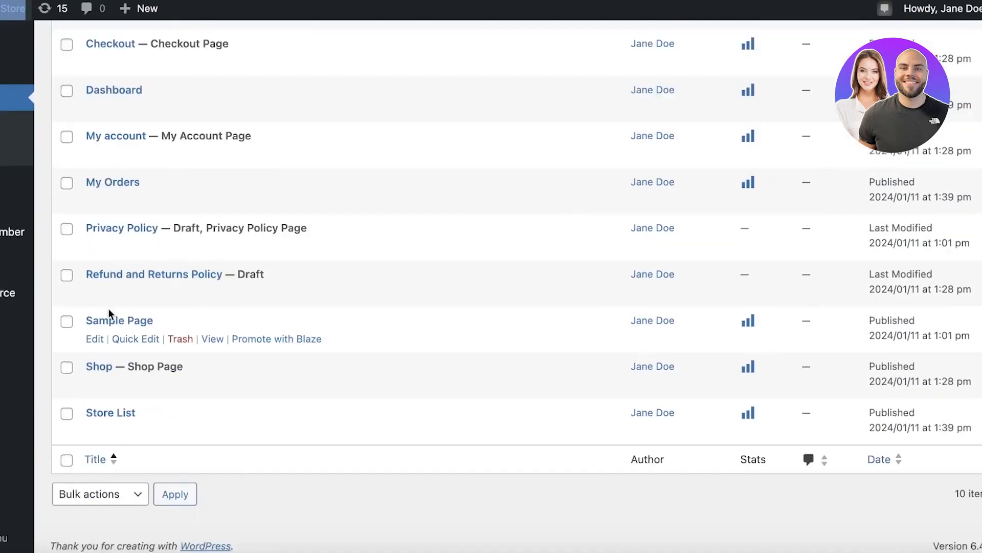
{"action": "scroll", "coordinate": [136, 266], "scroll_direction": "up", "scroll_amount": 3}
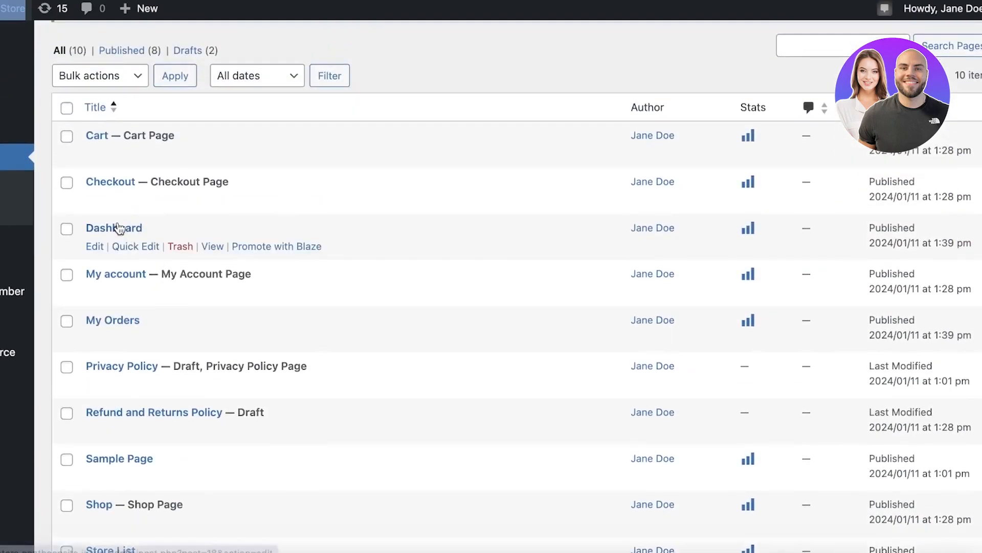
{"action": "left_click", "coordinate": [220, 247]}
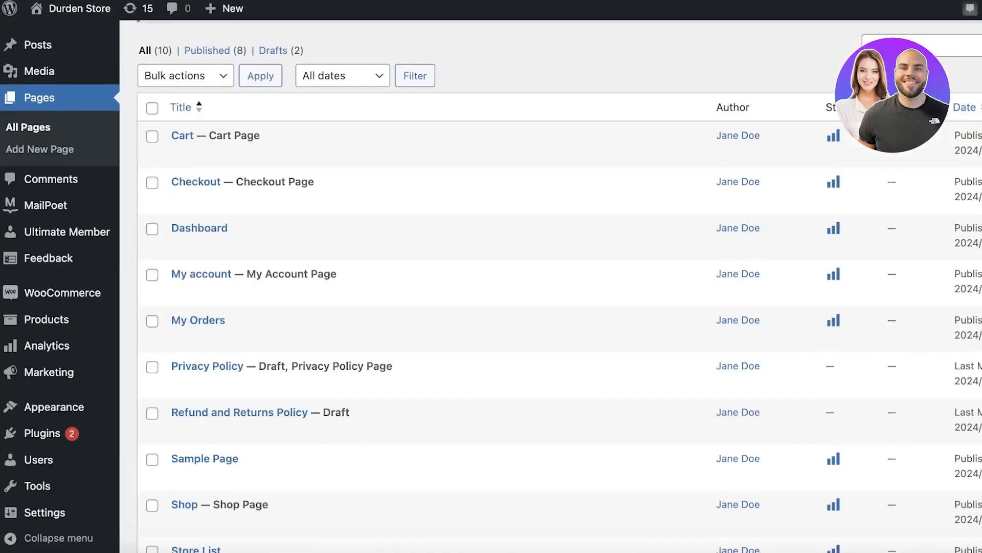
Set the Register page to Dashboard in the Ultimate Member general page settings and save the changes
{"action": "left_click", "coordinate": [55, 228]}
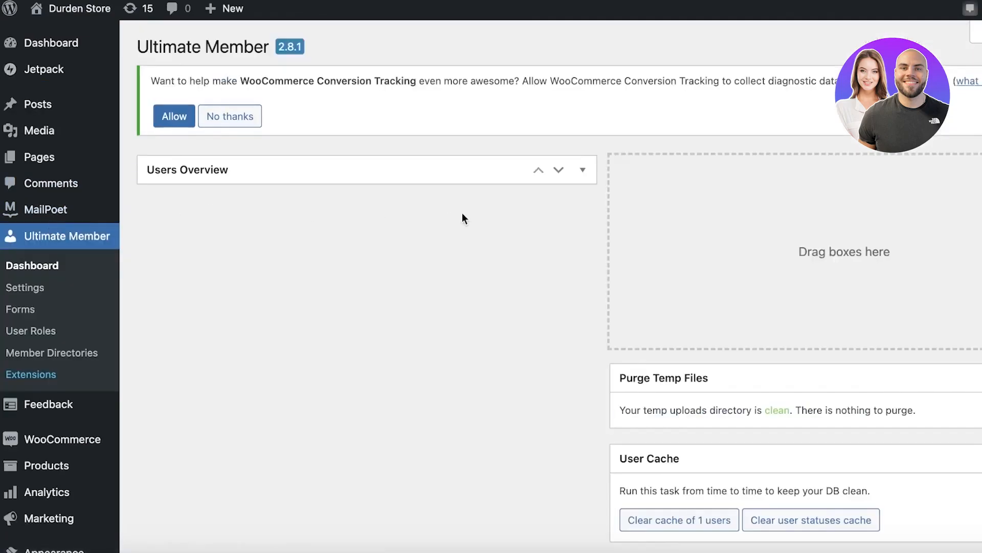
{"action": "left_click", "coordinate": [32, 290]}
{"action": "scroll", "coordinate": [224, 285], "scroll_direction": "down", "scroll_amount": 5}
{"action": "left_click", "coordinate": [517, 187]}
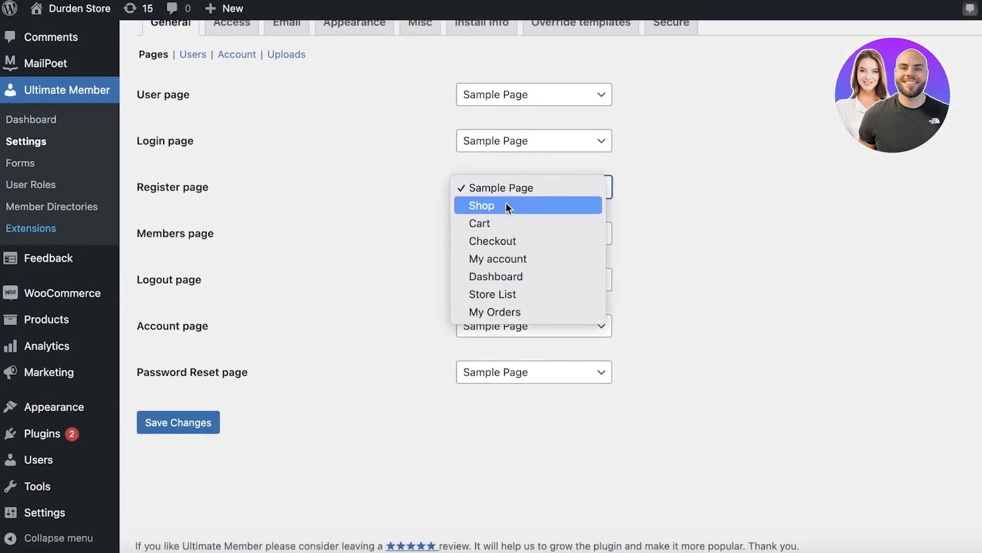
{"action": "left_click", "coordinate": [496, 276]}
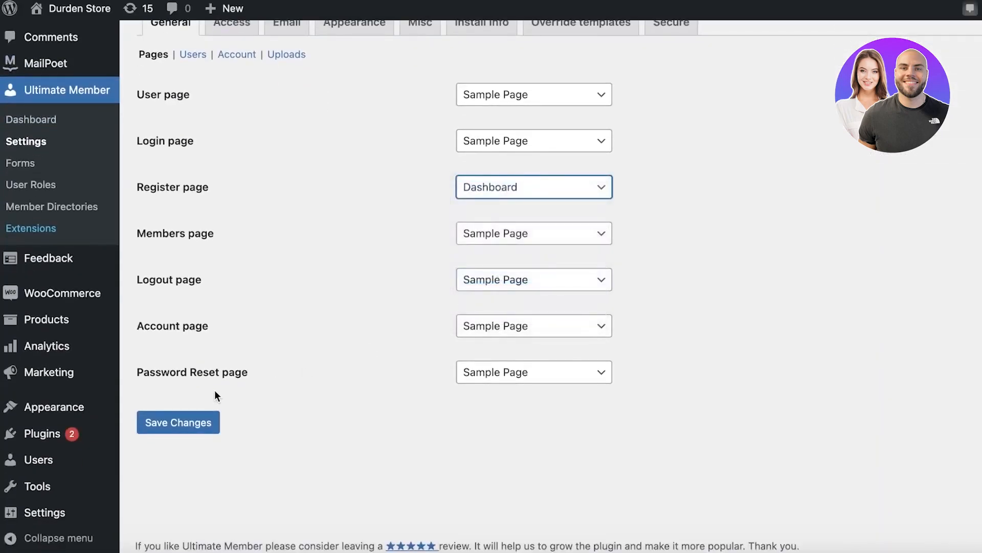
{"action": "left_click", "coordinate": [198, 428]}
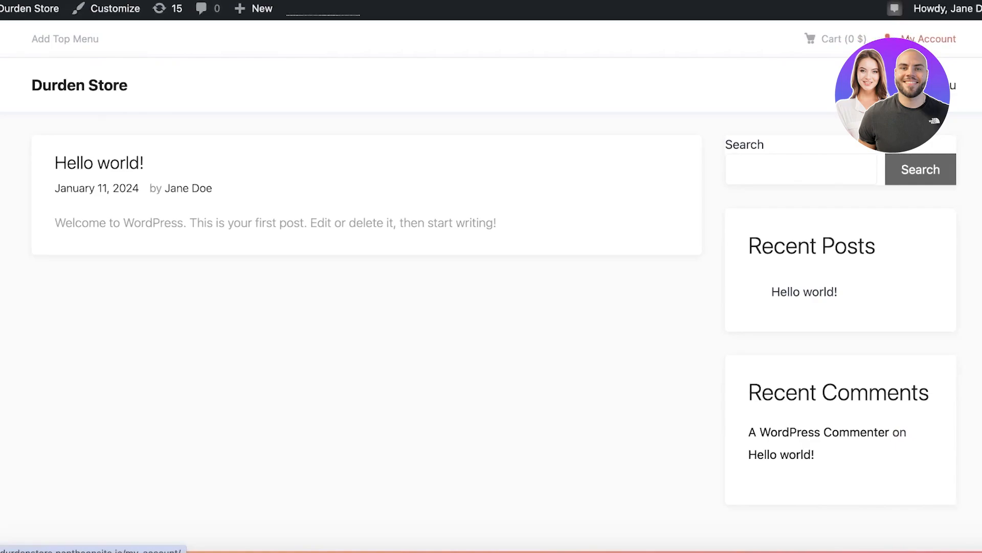
Check the My Account page on the storefront and review the saved Ultimate Member page assignments
{"action": "left_click", "coordinate": [929, 38]}
{"action": "scroll", "coordinate": [323, 137], "scroll_direction": "down", "scroll_amount": 3}
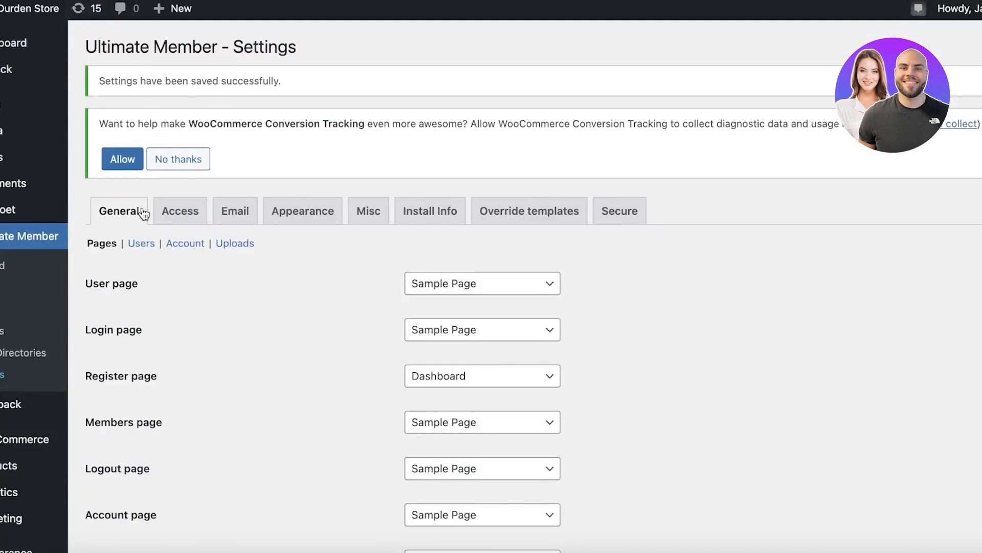
{"action": "scroll", "coordinate": [139, 222], "scroll_direction": "down", "scroll_amount": 3}
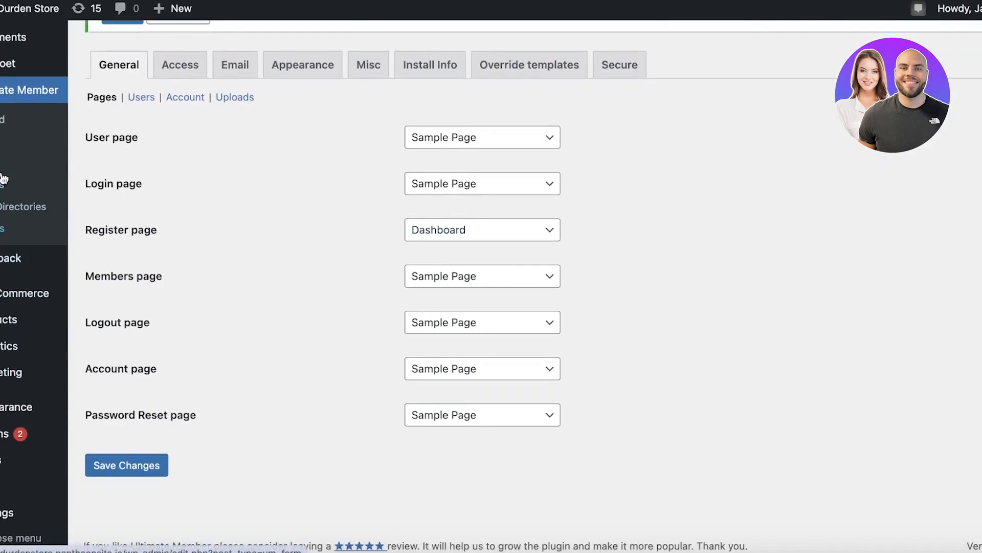
{"action": "scroll", "coordinate": [5, 64], "scroll_direction": "up", "scroll_amount": 3}
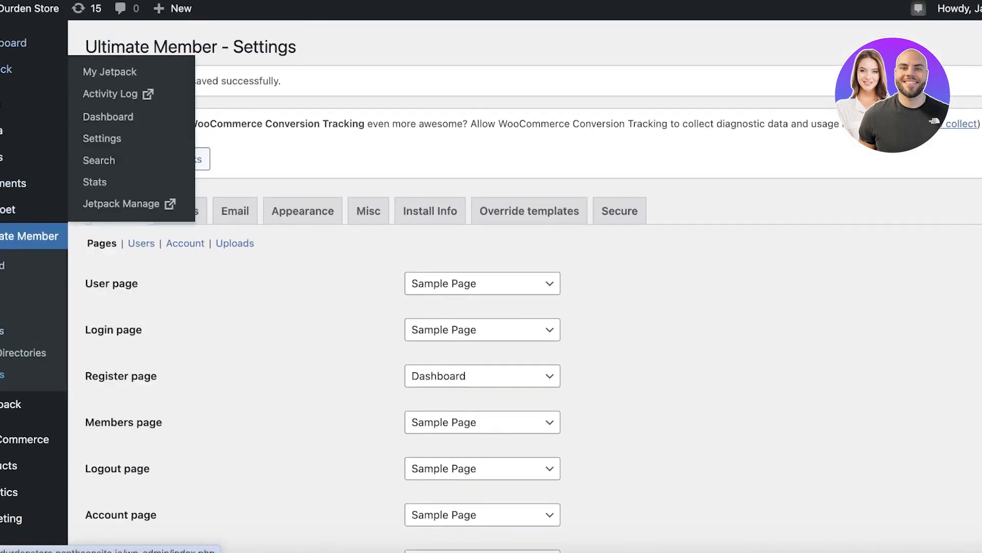